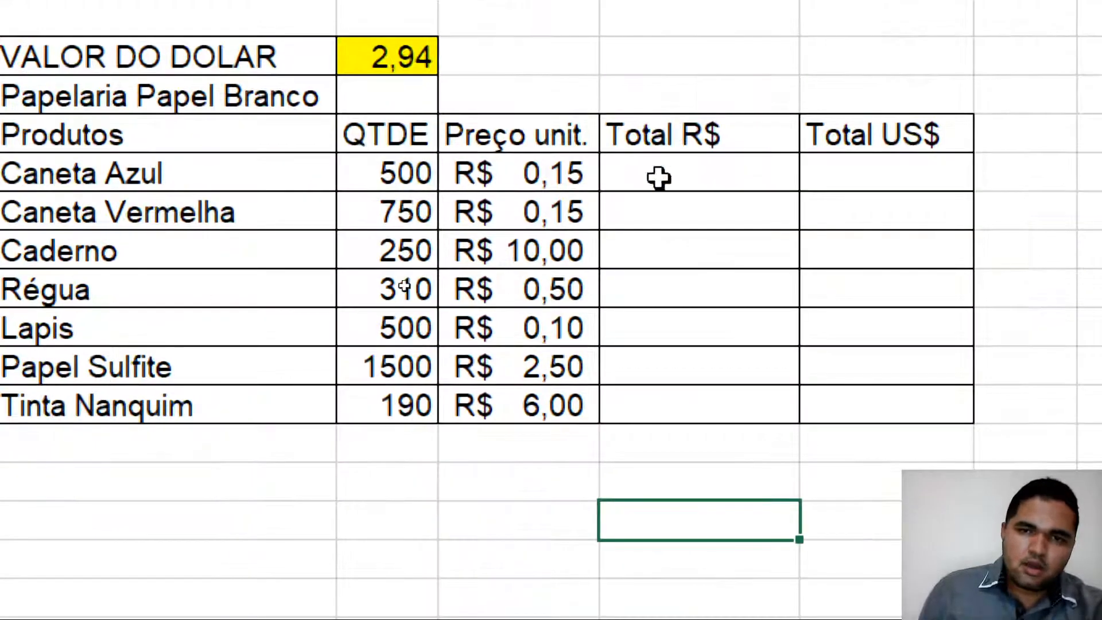
- Enter the formula =C5*D5 in the Total R$ cell for Caneta Azul to multiply quantity by unit price
{"action": "left_click", "coordinate": [557, 262]}
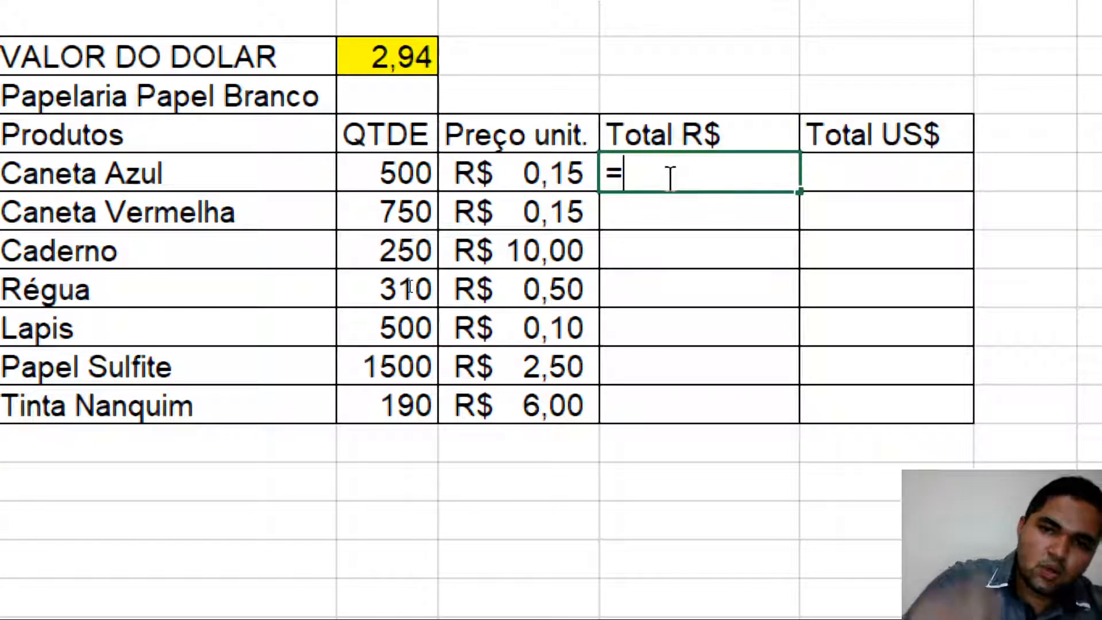
{"action": "left_click", "coordinate": [382, 164]}
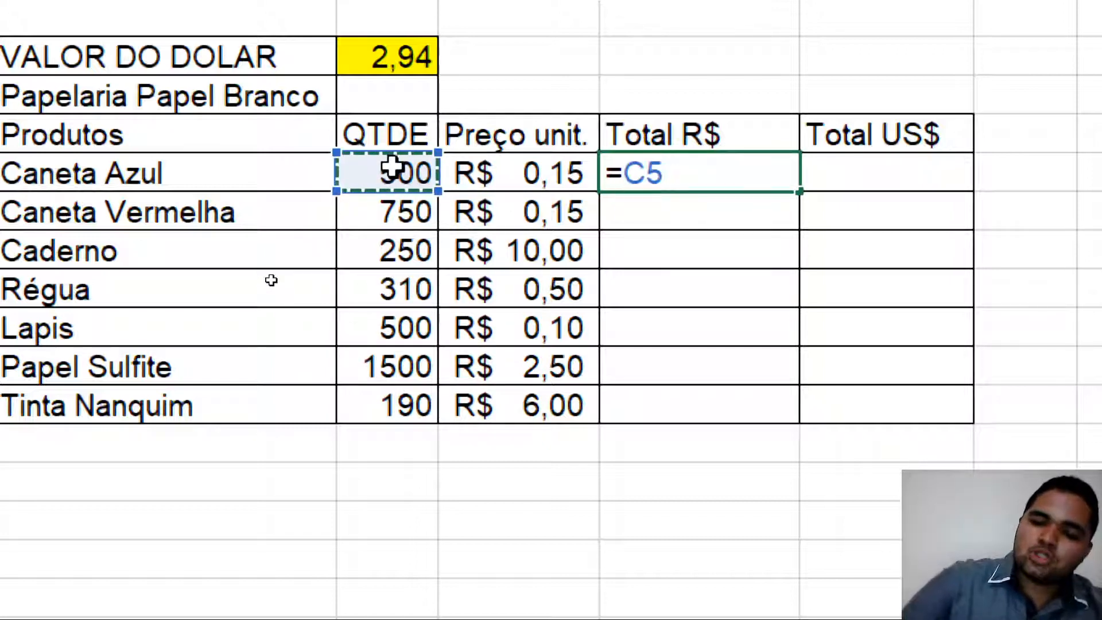
{"action": "type", "text": "*"}
{"action": "left_click", "coordinate": [566, 179]}
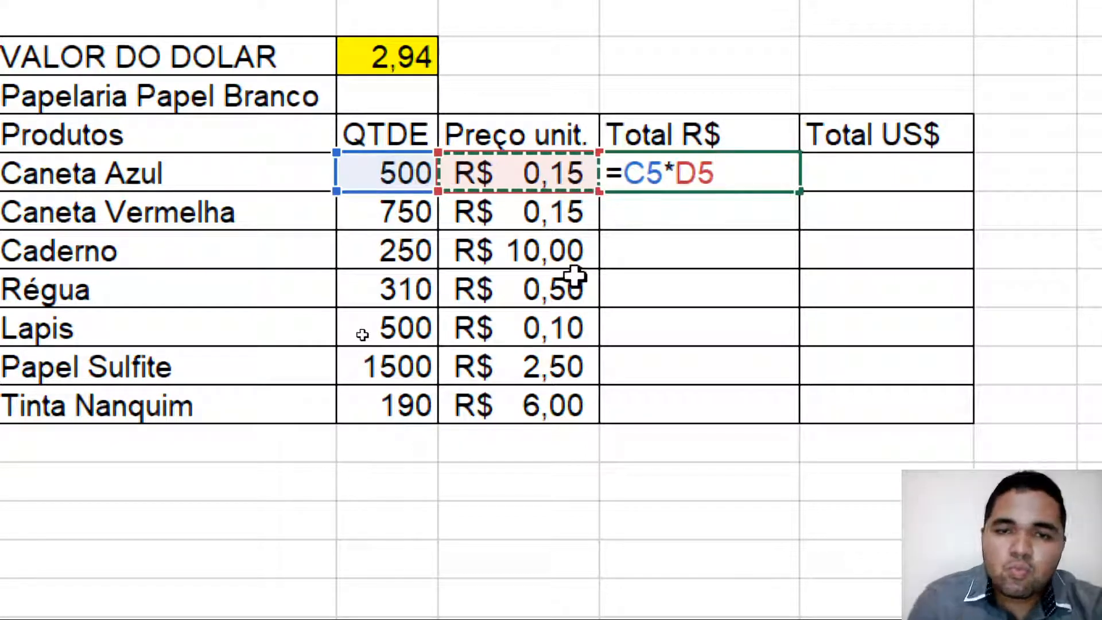
{"action": "key", "text": "Return"}
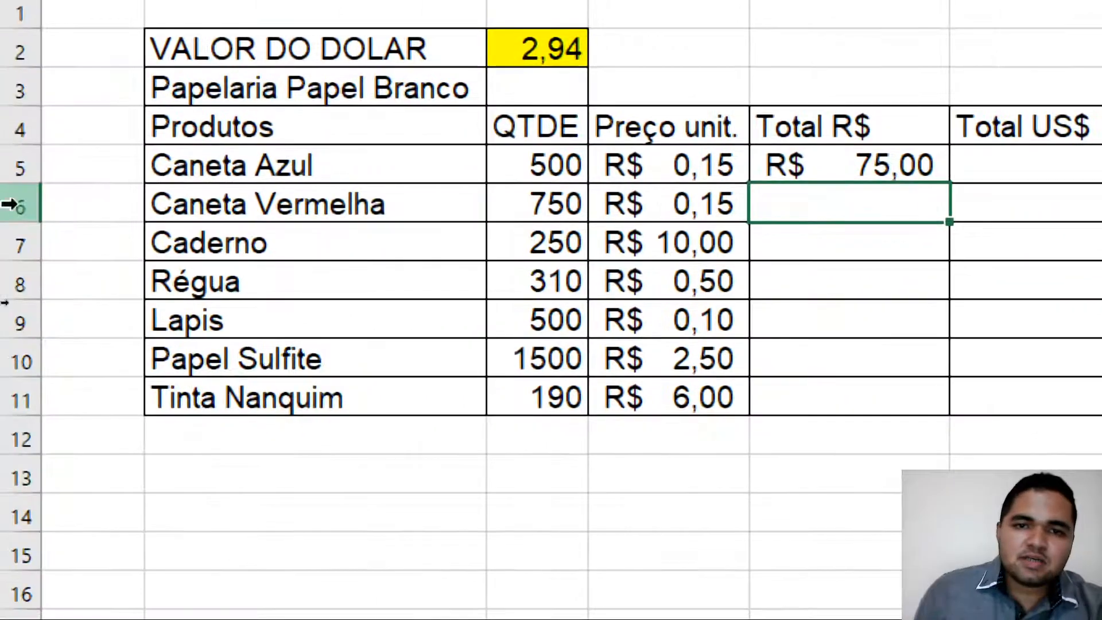
- Copy the Caneta Azul Total R$ formula down one row to Caneta Vermelha with the fill handle
{"action": "left_click_drag", "start_coordinate": [386, 171], "coordinate": [396, 367]}
{"action": "left_click_drag", "start_coordinate": [547, 359], "coordinate": [548, 396]}
{"action": "left_click", "coordinate": [546, 159]}
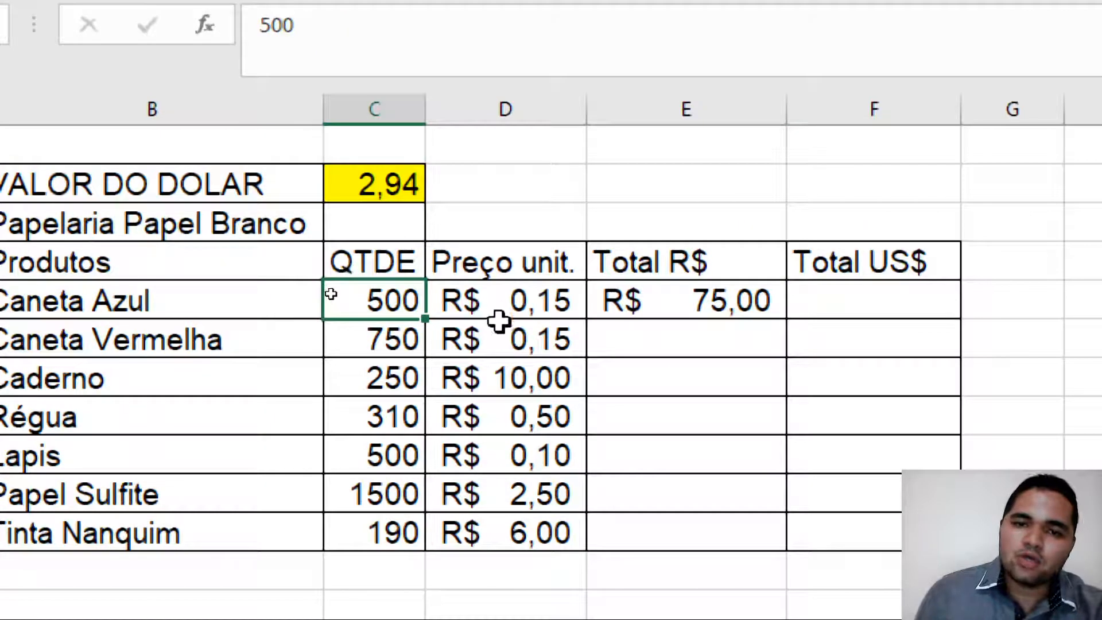
{"action": "left_click", "coordinate": [664, 165]}
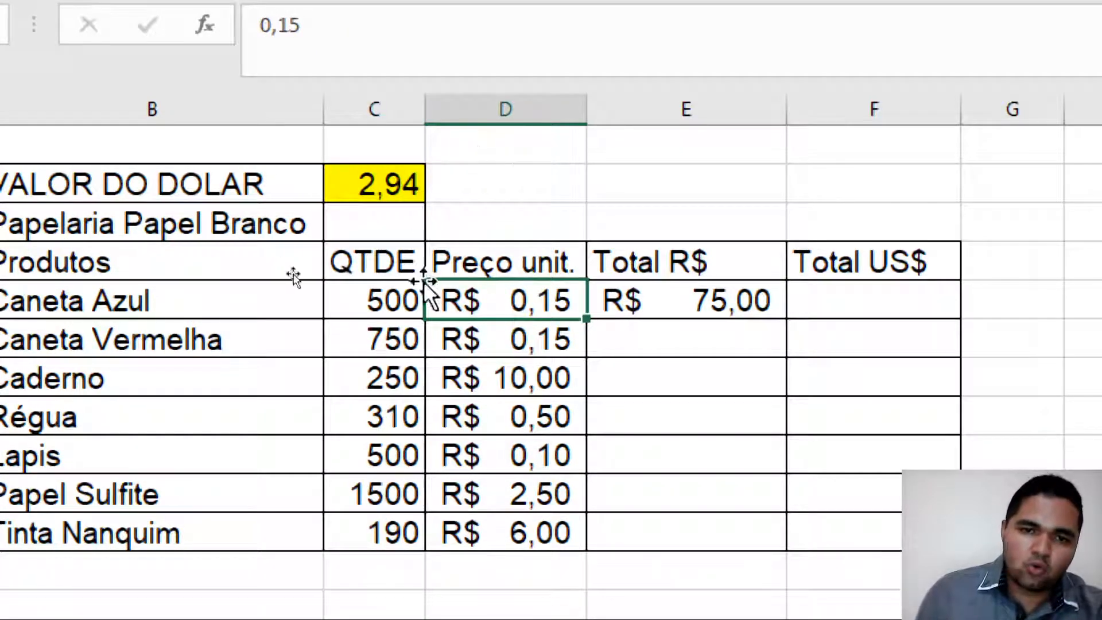
{"action": "left_click", "coordinate": [668, 305]}
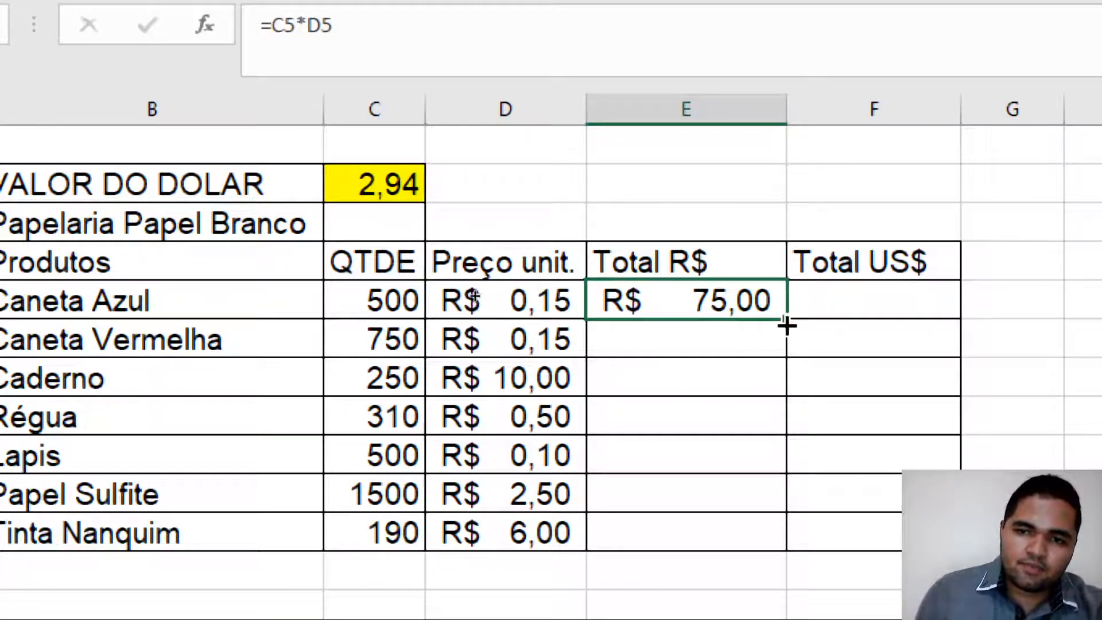
{"action": "left_click_drag", "start_coordinate": [787, 326], "coordinate": [787, 359]}
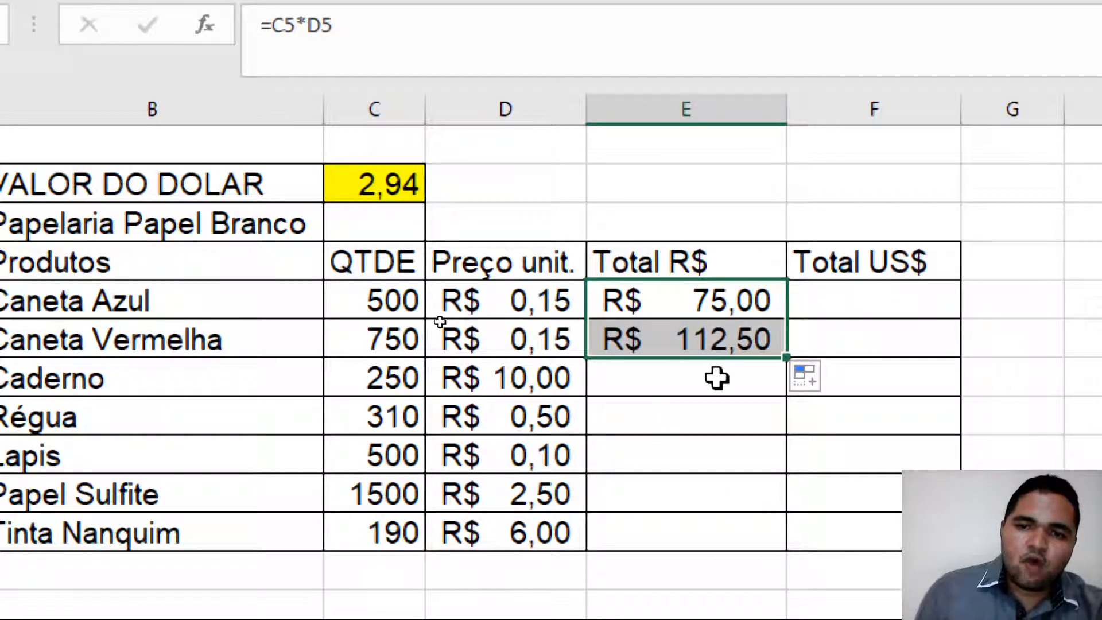
- Inspect the copied Total R$ formula for Caneta Vermelha and the cells it references
{"action": "left_click", "coordinate": [717, 378]}
{"action": "left_click", "coordinate": [696, 330]}
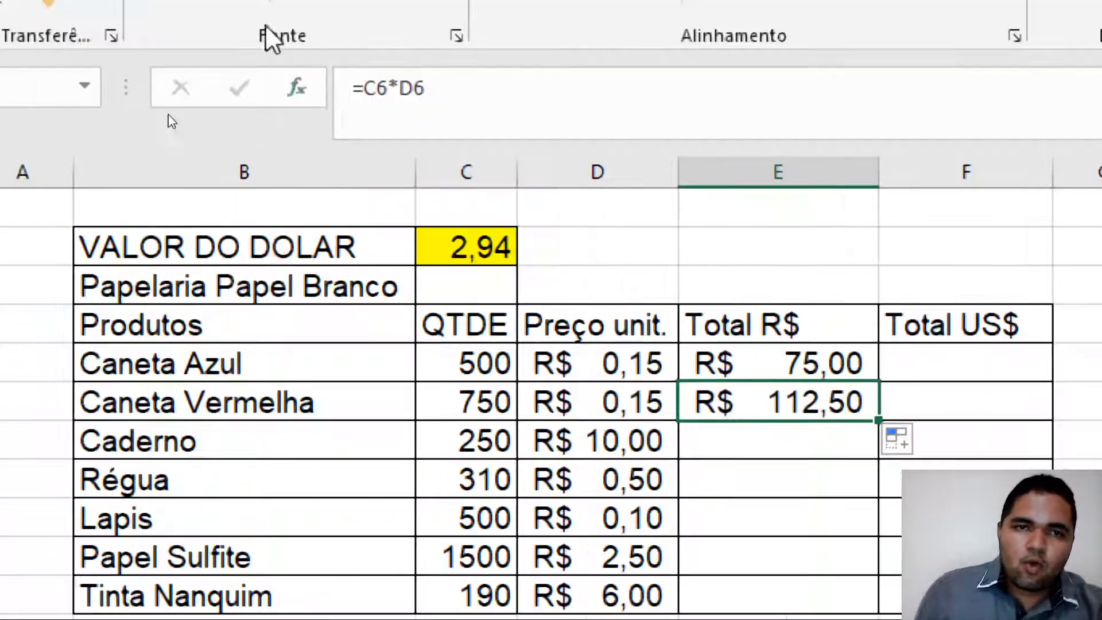
{"action": "left_click", "coordinate": [487, 398]}
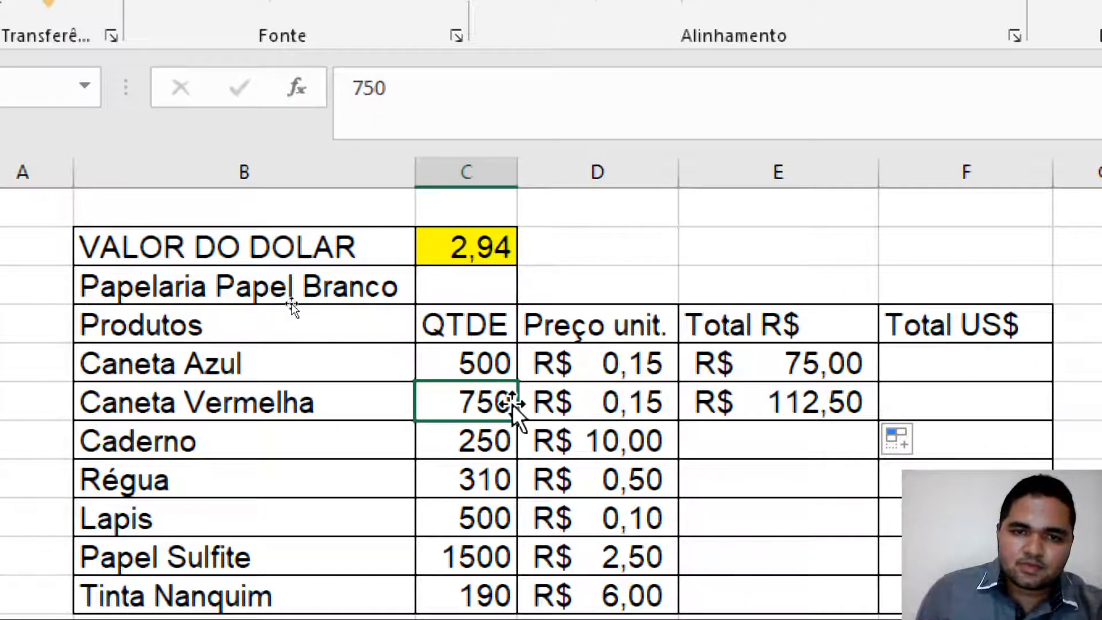
{"action": "left_click", "coordinate": [818, 405]}
{"action": "left_click", "coordinate": [405, 87]}
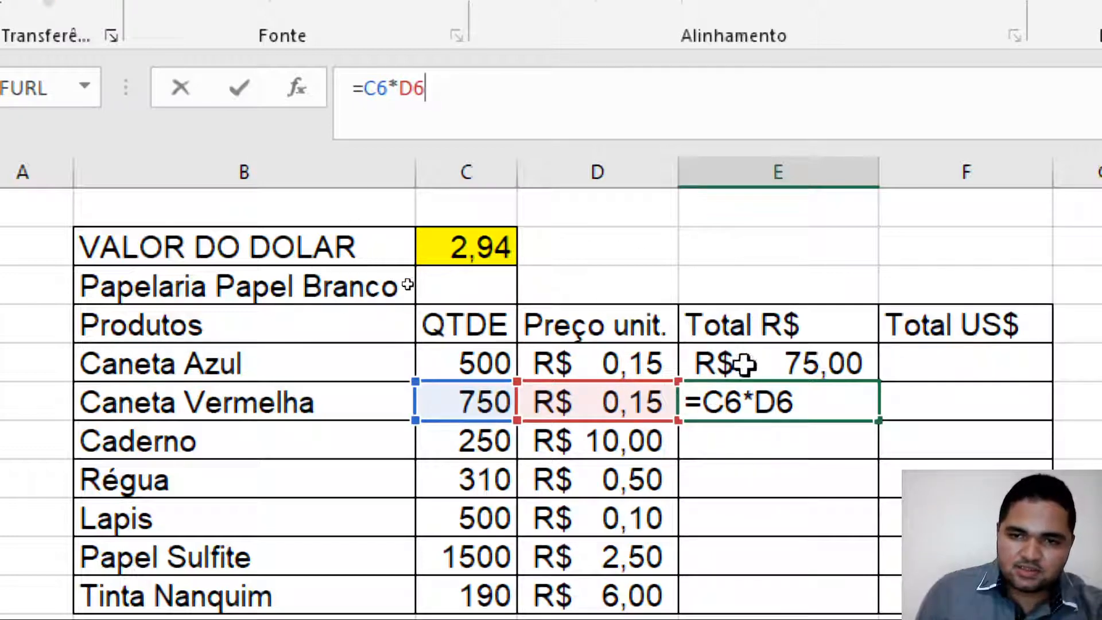
{"action": "key", "text": "Return"}
- Copy the Caneta Vermelha Total R$ formula down to Caderno and check the cell references of the copy
{"action": "left_click", "coordinate": [832, 394]}
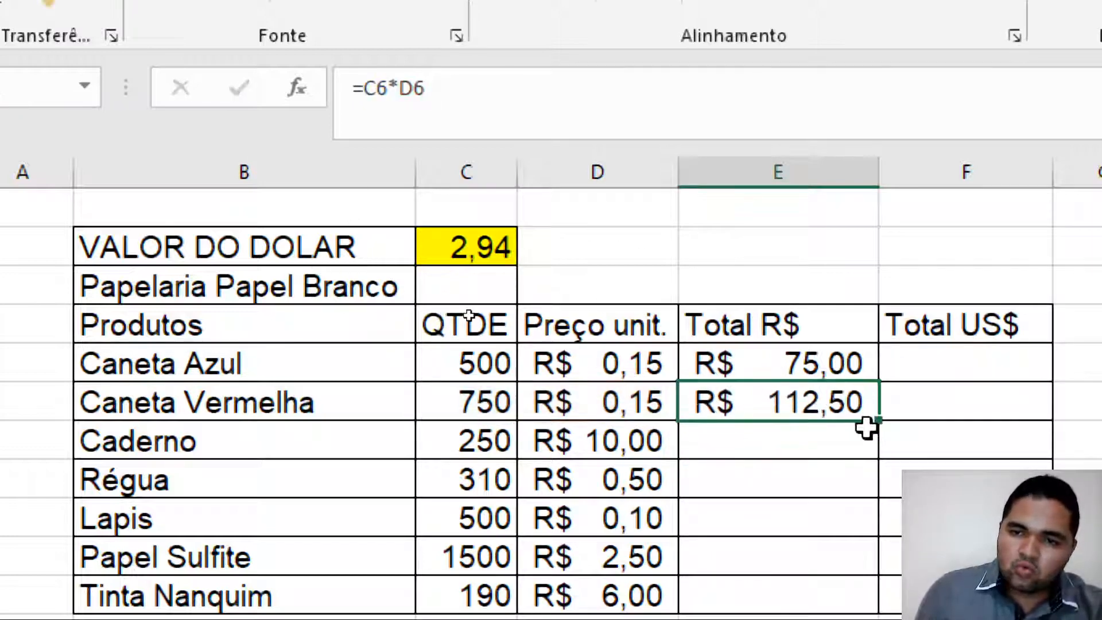
{"action": "left_click_drag", "start_coordinate": [880, 422], "coordinate": [881, 451]}
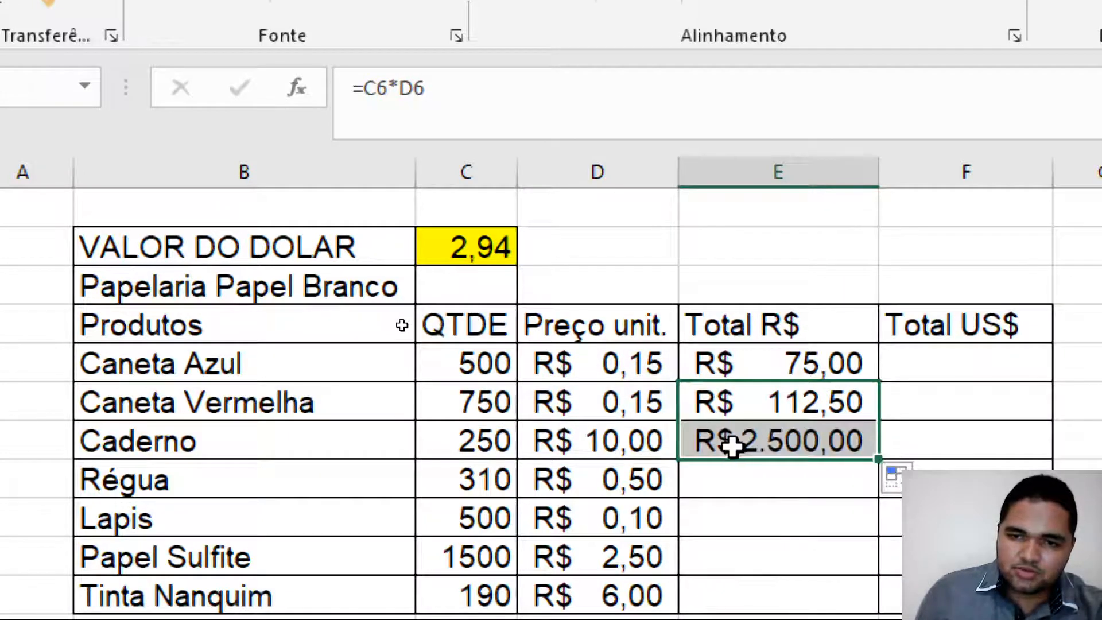
{"action": "left_click", "coordinate": [734, 445]}
{"action": "left_click", "coordinate": [476, 115]}
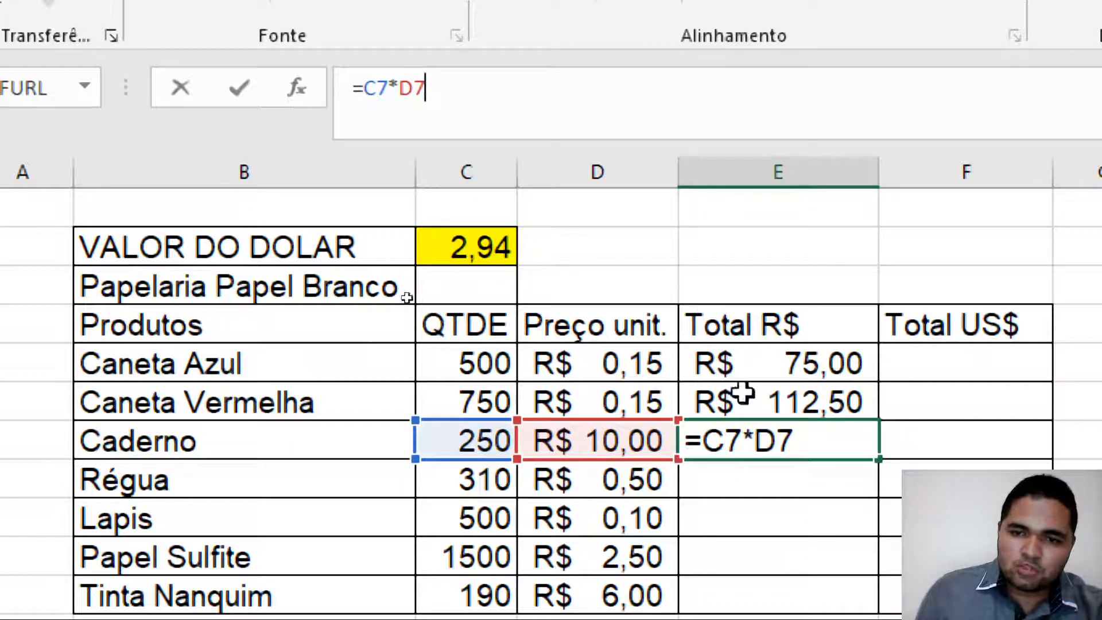
{"action": "left_click", "coordinate": [856, 502]}
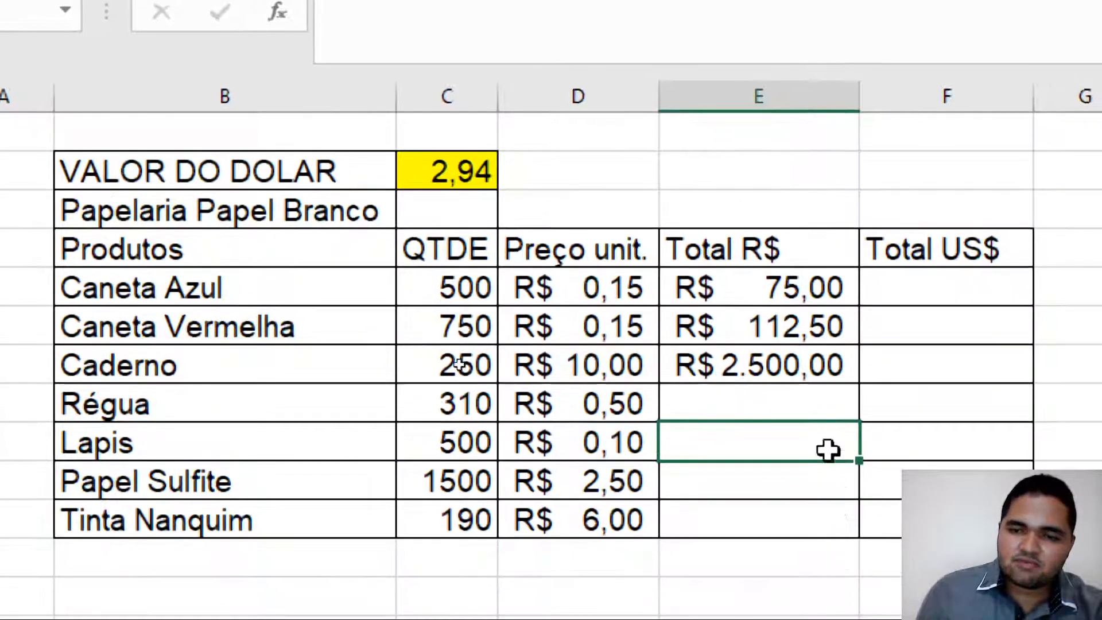
- Fill the Caderno Total R$ formula down through the Tinta Nanquim row
{"action": "left_click", "coordinate": [790, 431]}
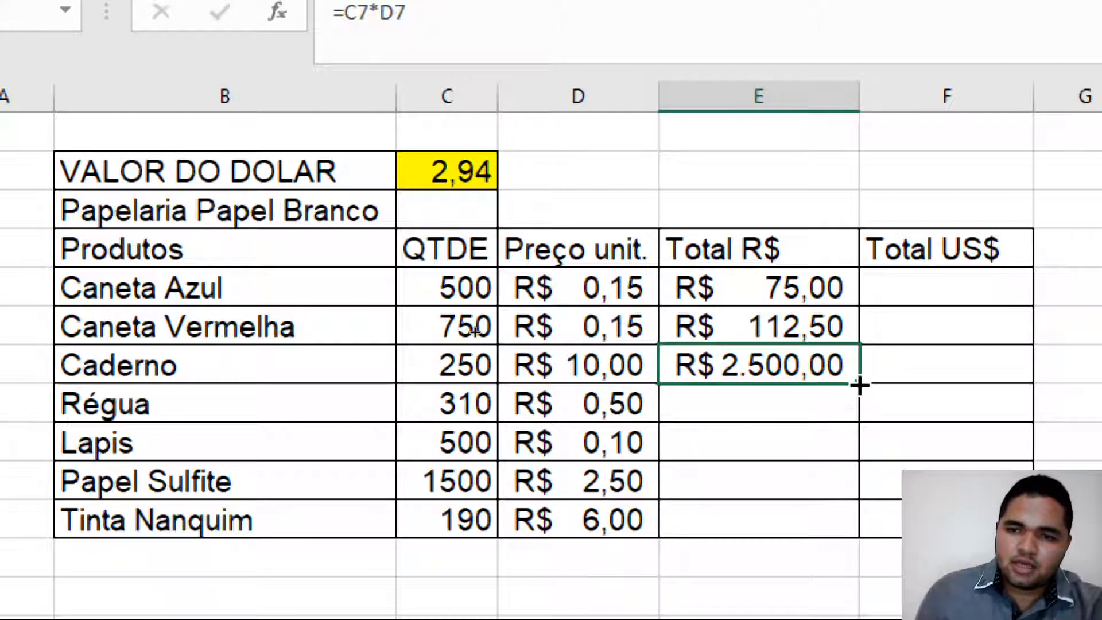
{"action": "left_click_drag", "start_coordinate": [860, 385], "coordinate": [860, 531]}
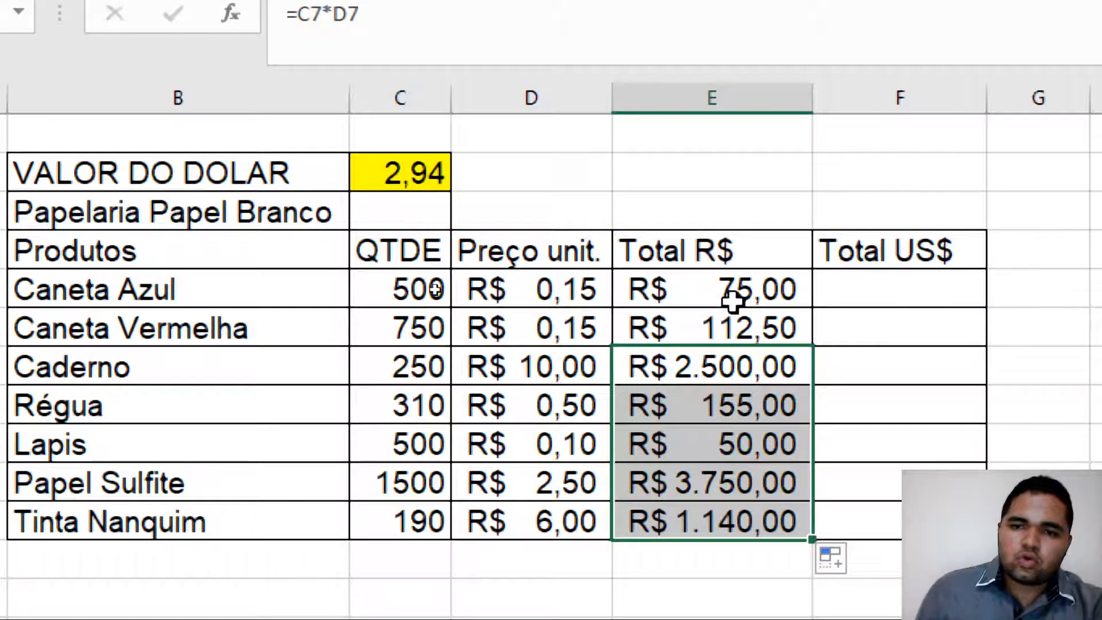
{"action": "left_click", "coordinate": [682, 294]}
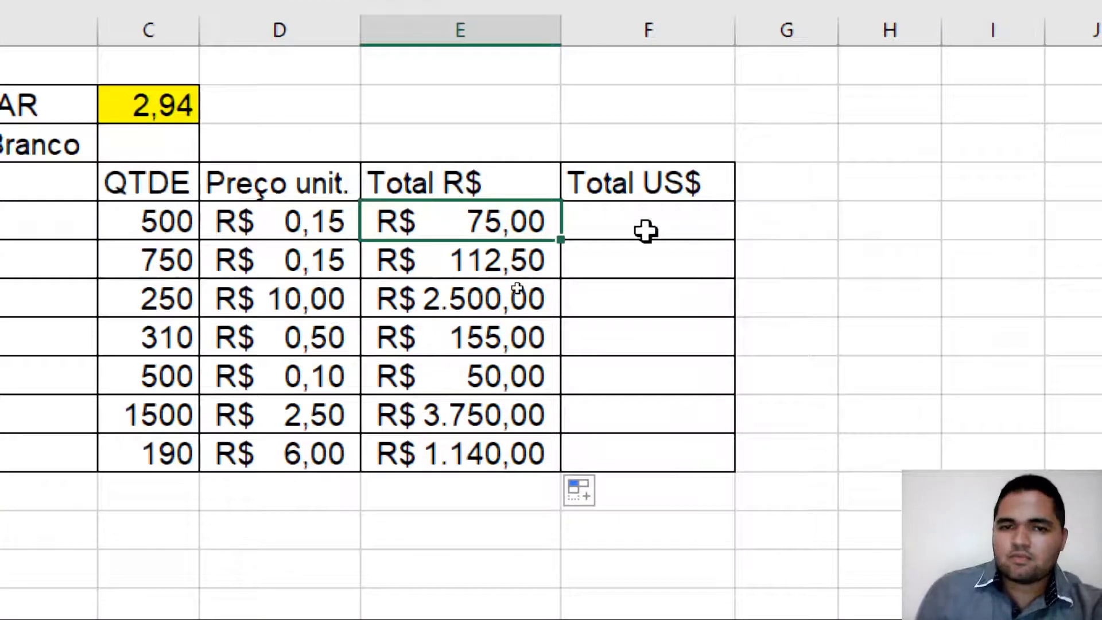
- Enter the formula =E5/C2 in the Total US$ cell for Caneta Azul to divide its total by the dollar rate
{"action": "left_click", "coordinate": [998, 279]}
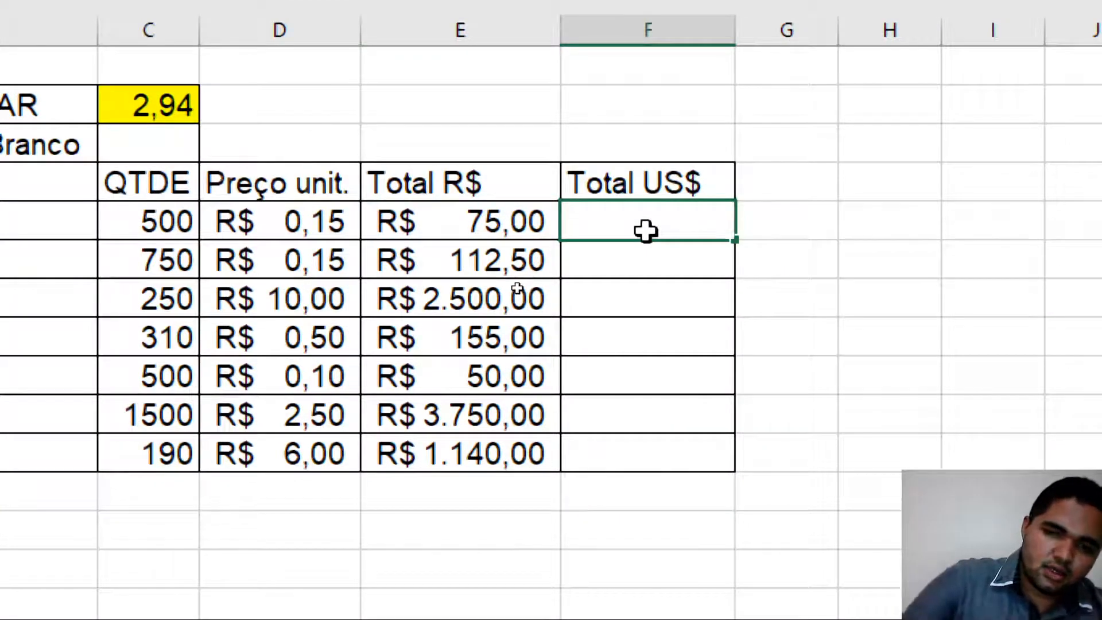
{"action": "type", "text": "="}
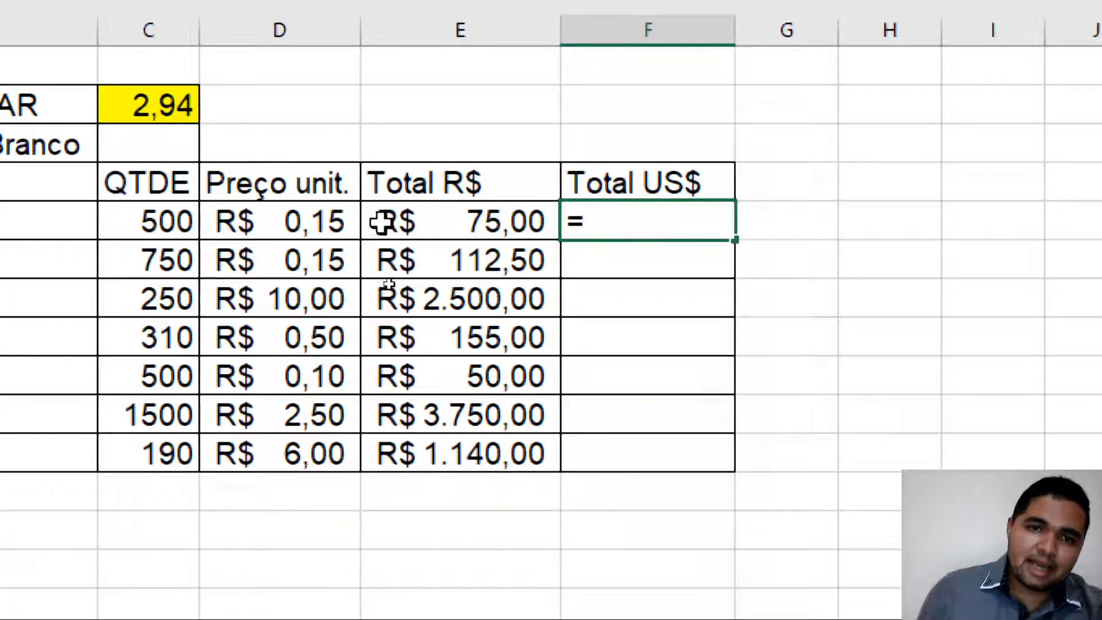
{"action": "left_click", "coordinate": [449, 223]}
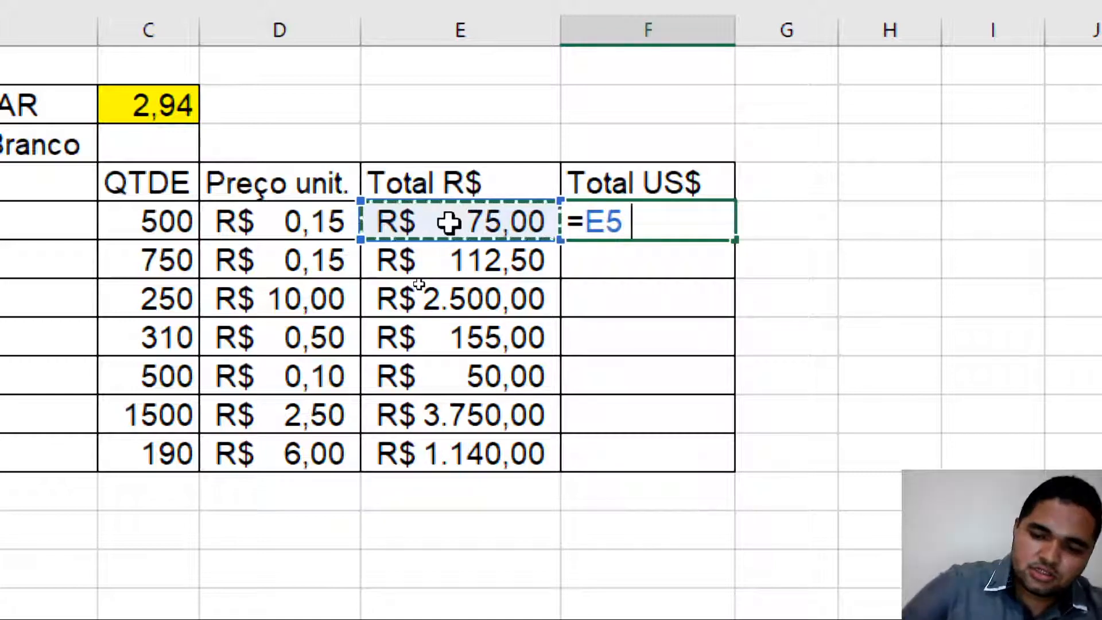
{"action": "type", "text": "/"}
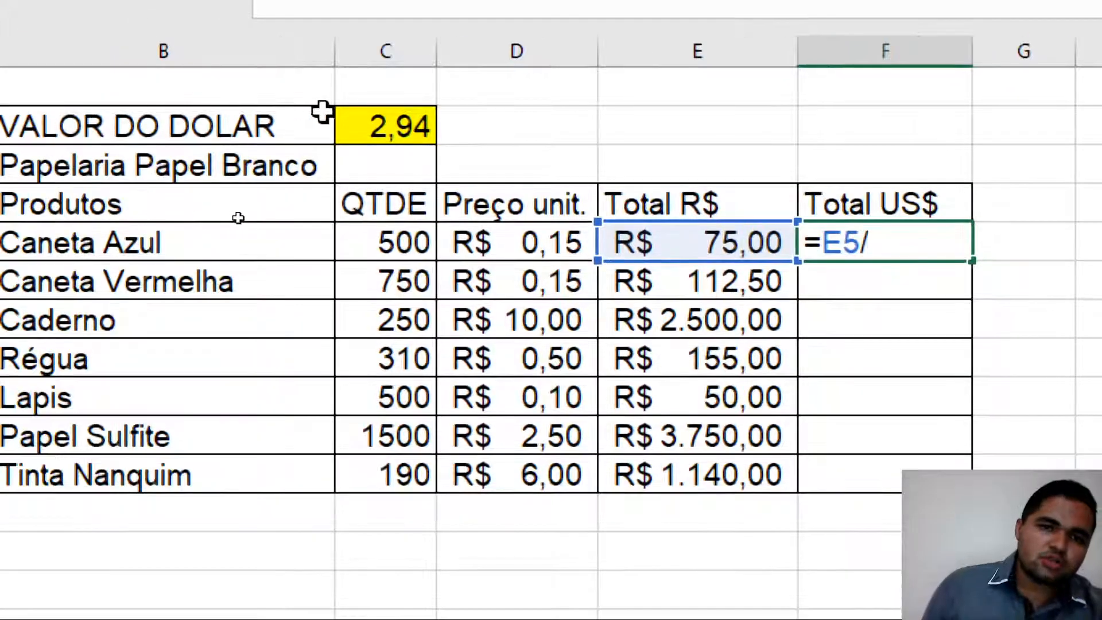
{"action": "left_click", "coordinate": [297, 114]}
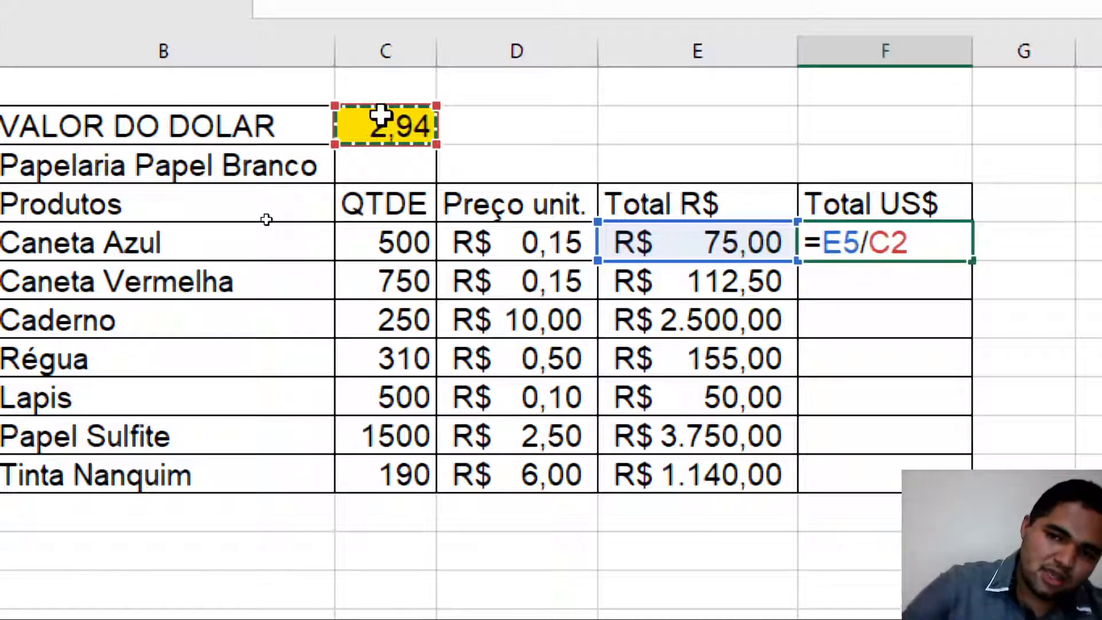
{"action": "key", "text": "Return"}
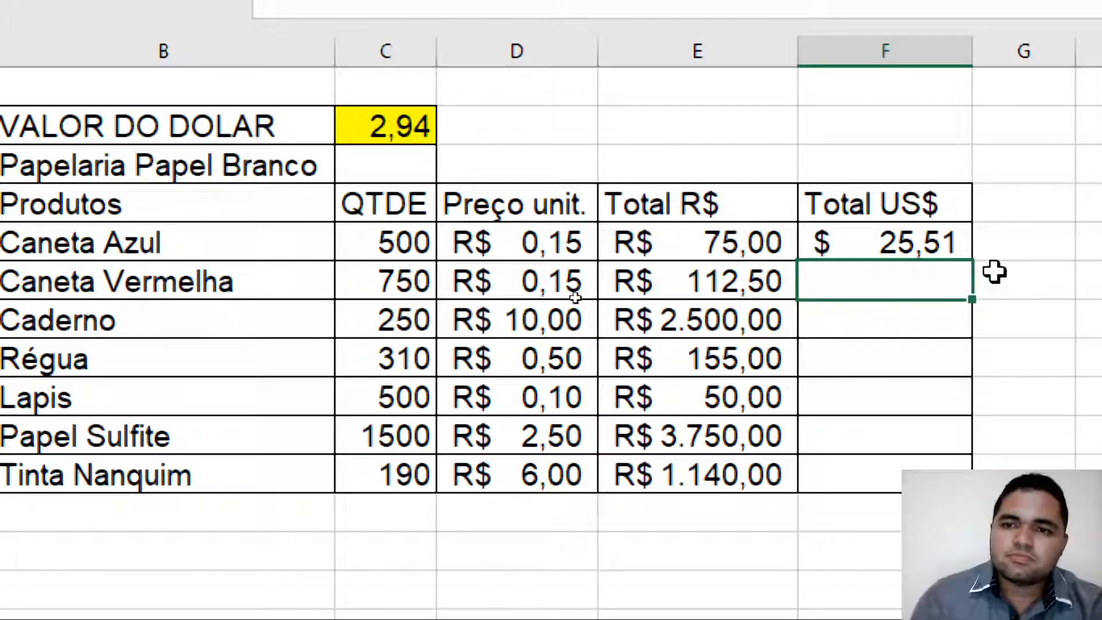
- Fill the Caneta Azul Total US$ formula down through the Tinta Nanquim row
{"action": "left_click", "coordinate": [926, 245]}
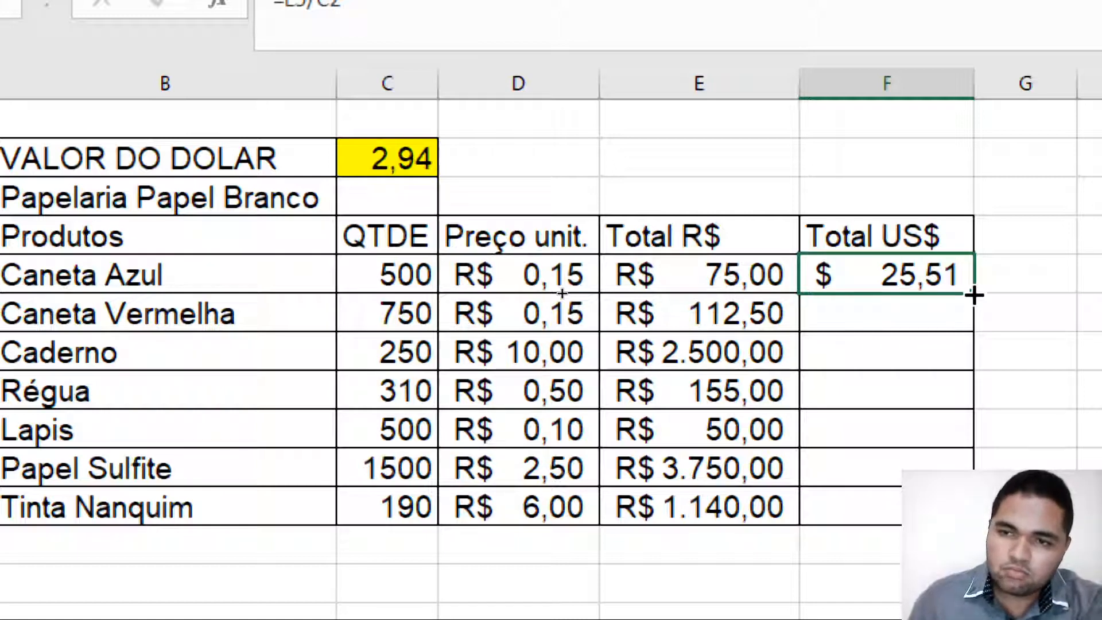
{"action": "double_click", "coordinate": [975, 294]}
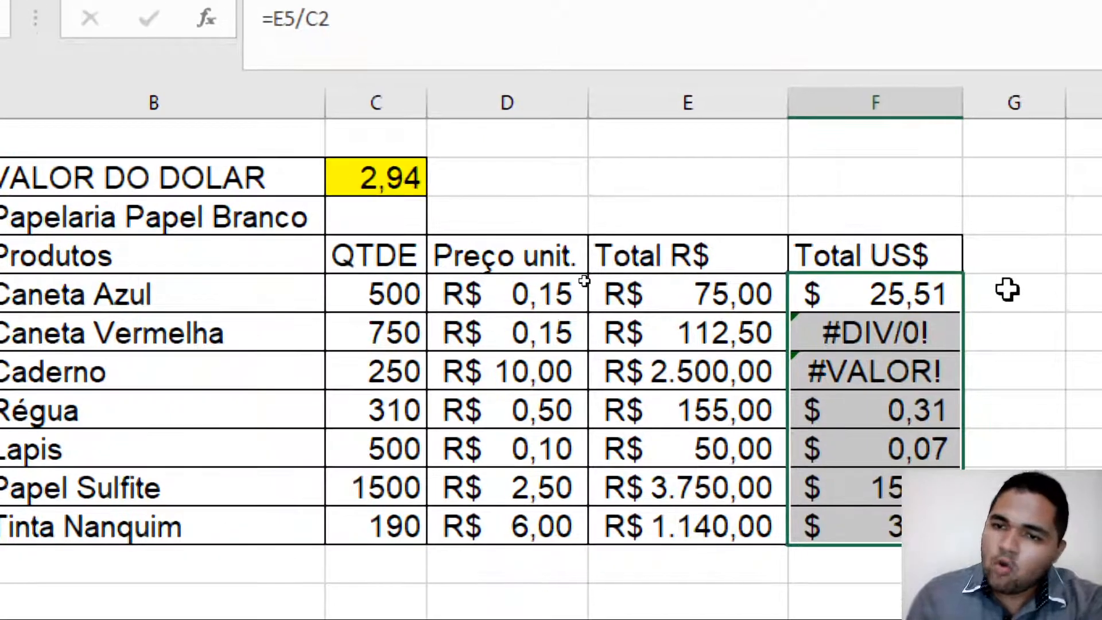
{"action": "left_click", "coordinate": [1021, 275]}
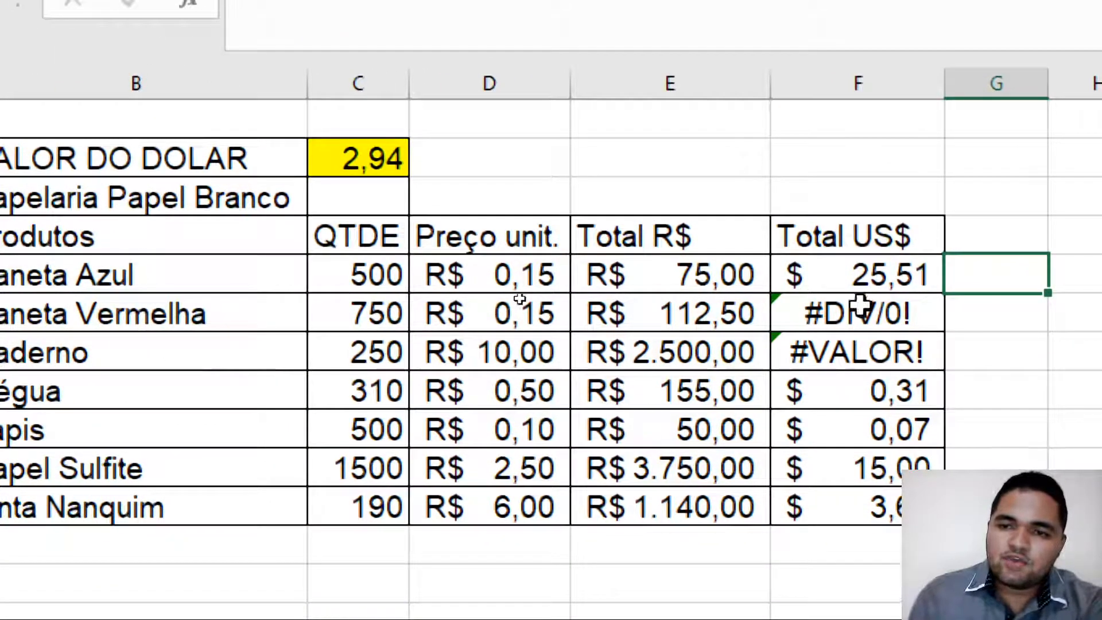
- Examine the Total US$ formula for Caneta Vermelha and the empty cell C3 it references
{"action": "left_click", "coordinate": [357, 208]}
{"action": "left_click", "coordinate": [861, 307]}
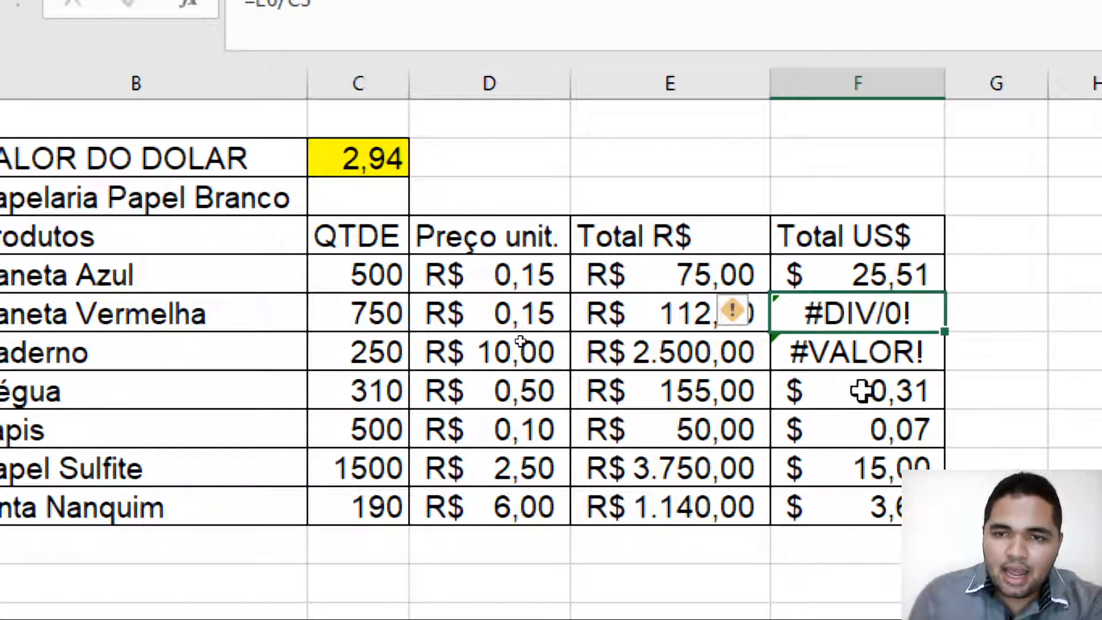
{"action": "double_click", "coordinate": [855, 315]}
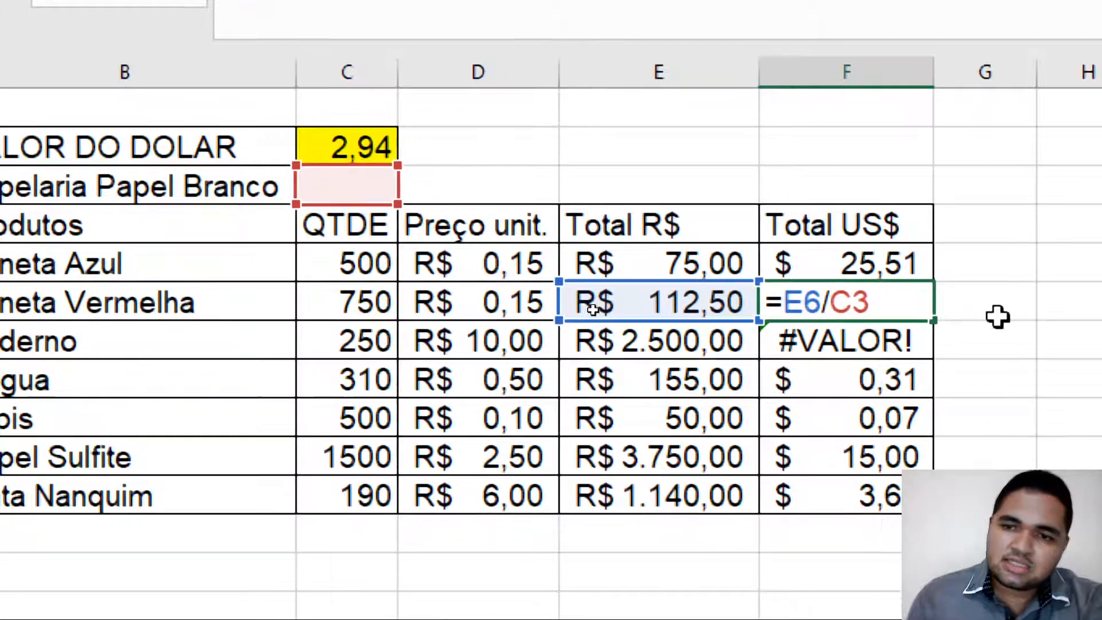
{"action": "key", "text": "Return"}
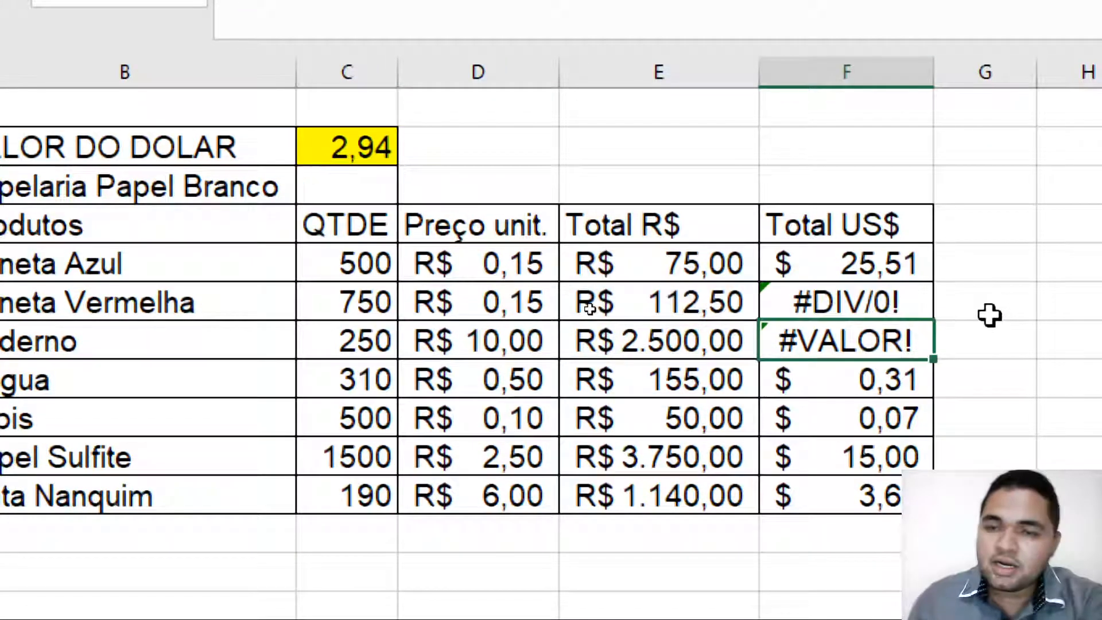
- Test the divisor in cell C3, beside Papelaria Papel Branco, with 0 and then with 1
{"action": "left_click", "coordinate": [340, 183]}
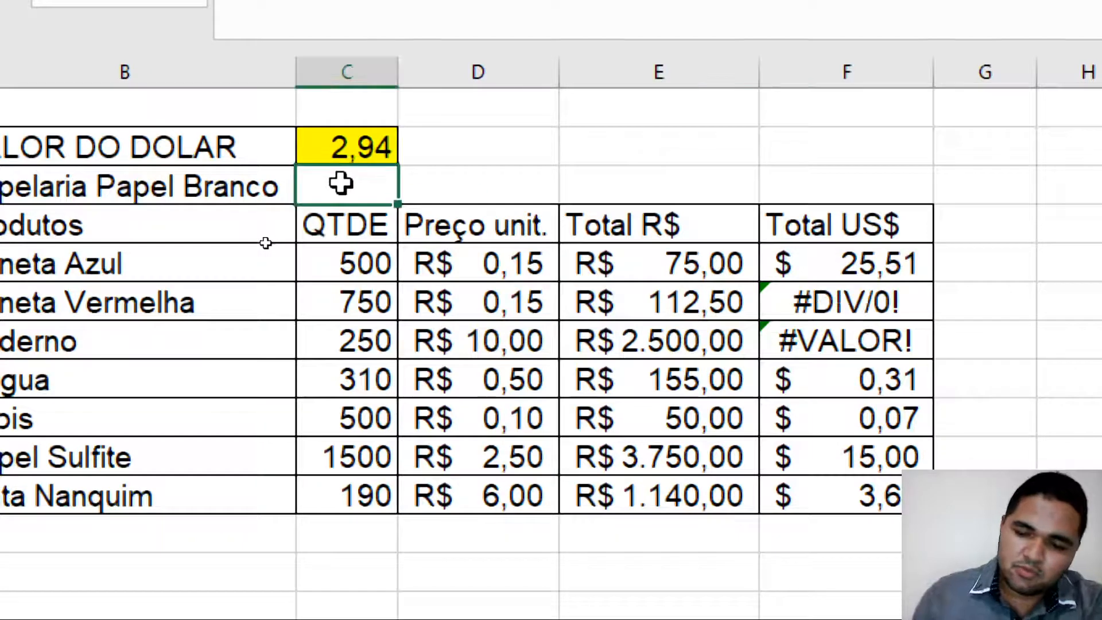
{"action": "type", "text": "0"}
{"action": "key", "text": "Return"}
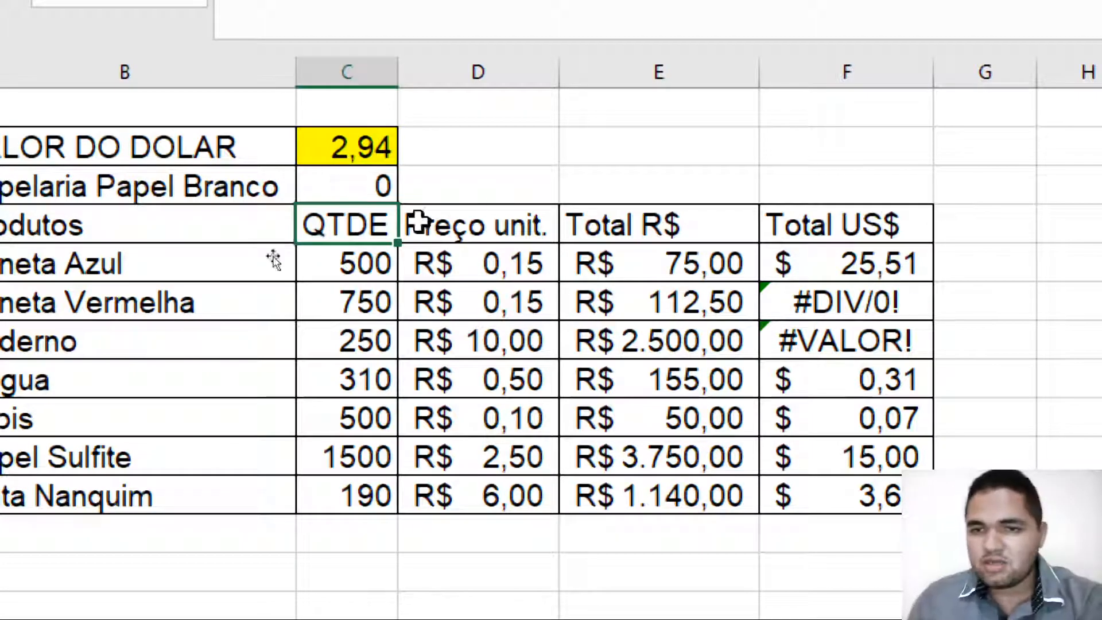
{"action": "left_click", "coordinate": [338, 185]}
{"action": "key", "text": "BackSpace"}
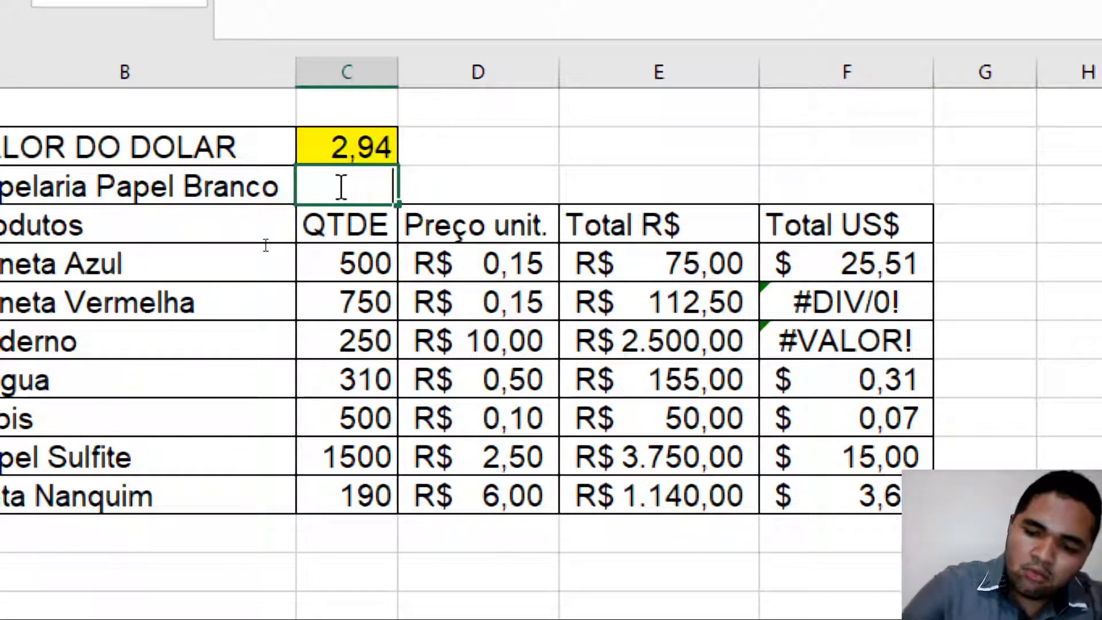
{"action": "type", "text": "1"}
{"action": "key", "text": "Return"}
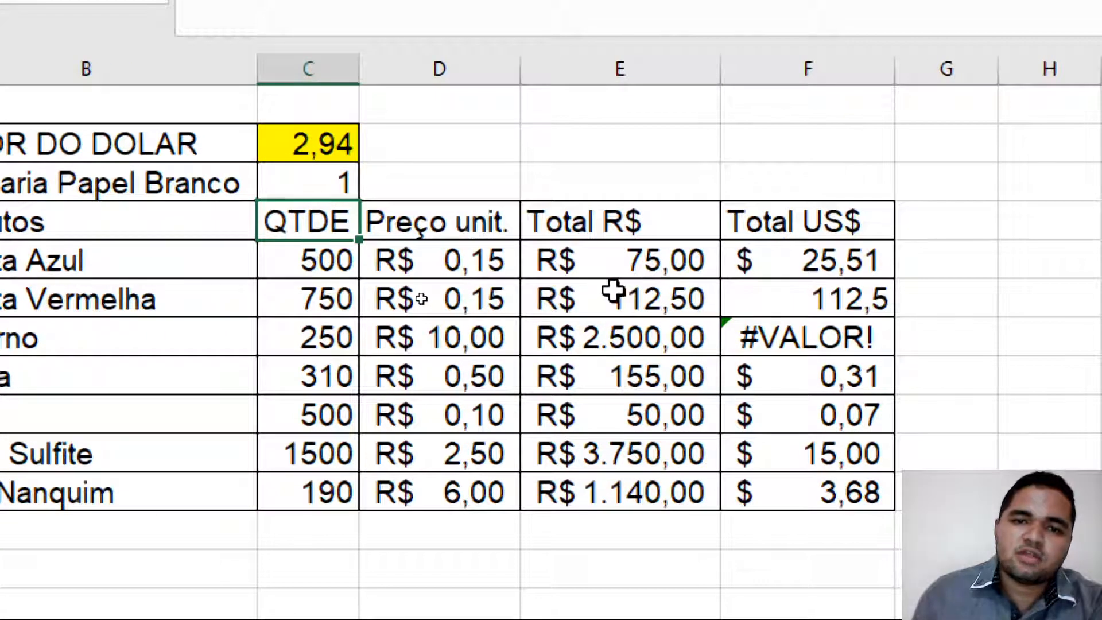
- Clear the test value from cell C3 beside Papelaria Papel Branco
{"action": "left_click", "coordinate": [295, 168]}
{"action": "key", "text": "BackSpace"}
{"action": "key", "text": "Return"}
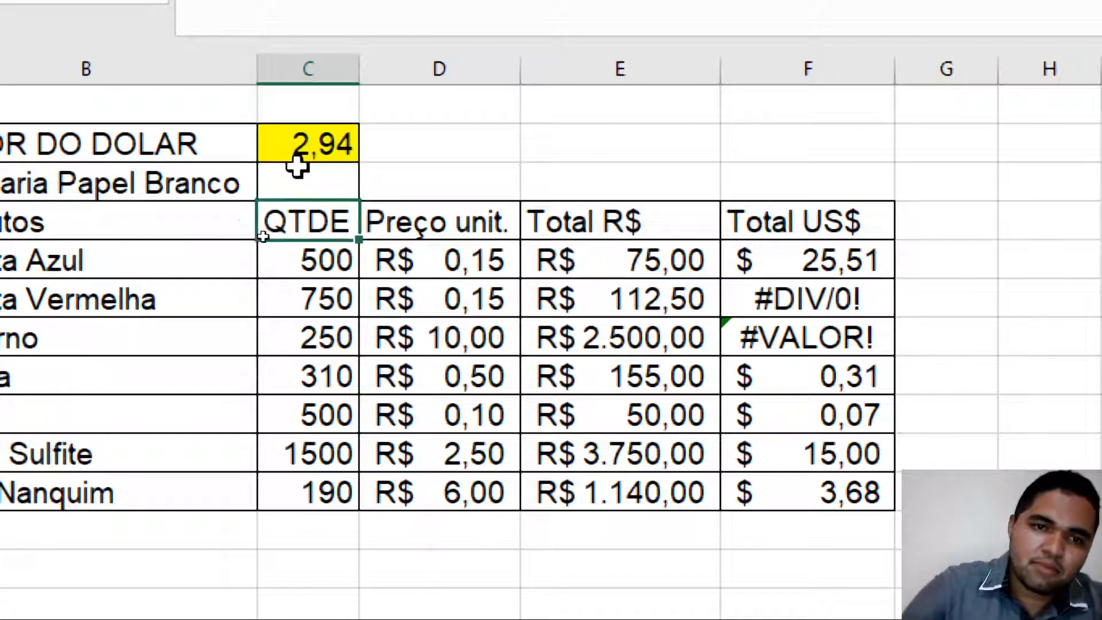
- Examine the cell references in the Total US$ formulas for Caderno and Régua
{"action": "left_click", "coordinate": [788, 348]}
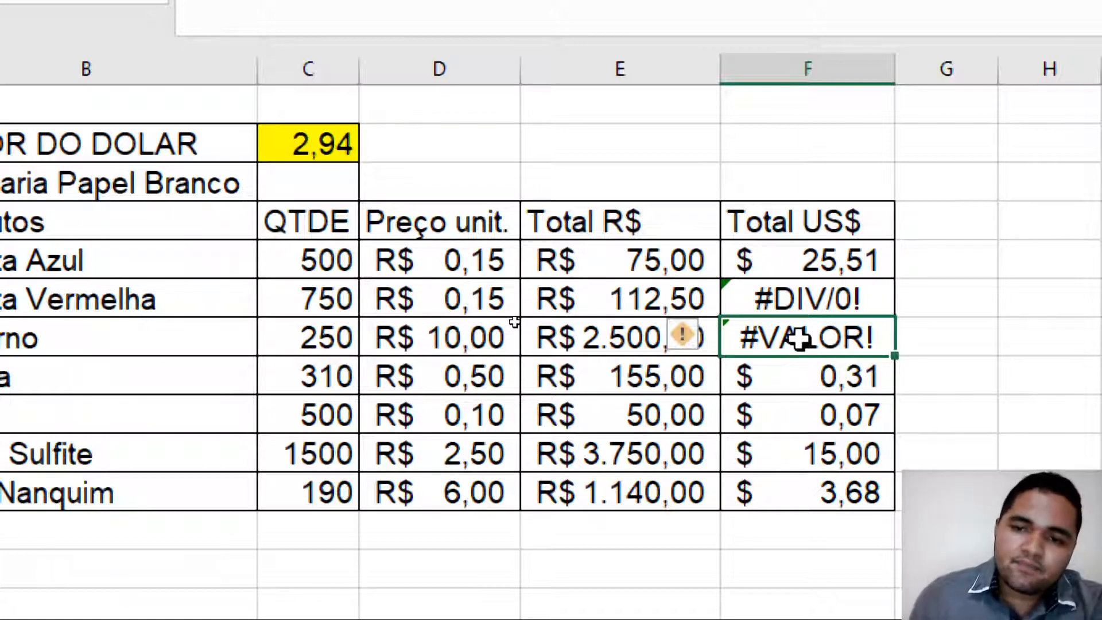
{"action": "double_click", "coordinate": [798, 339]}
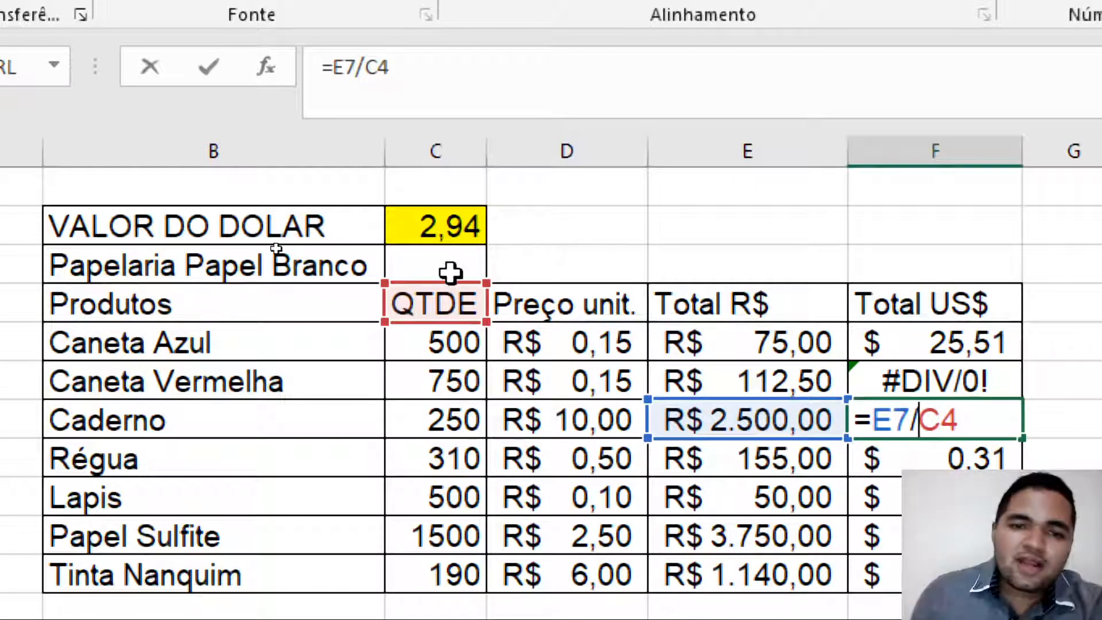
{"action": "key", "text": "Return"}
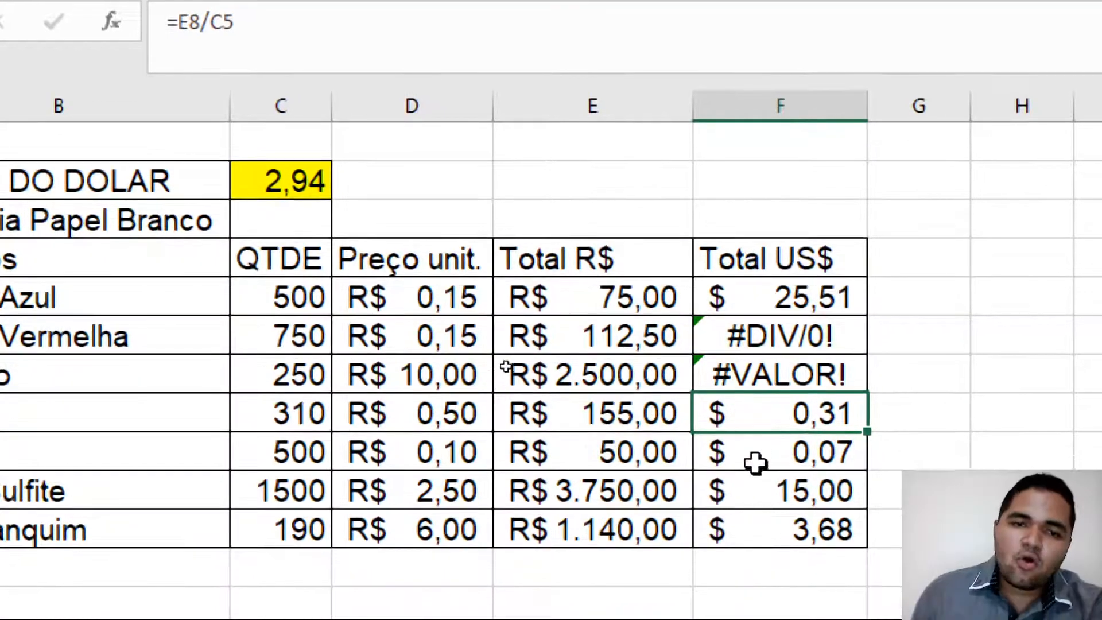
{"action": "double_click", "coordinate": [759, 414]}
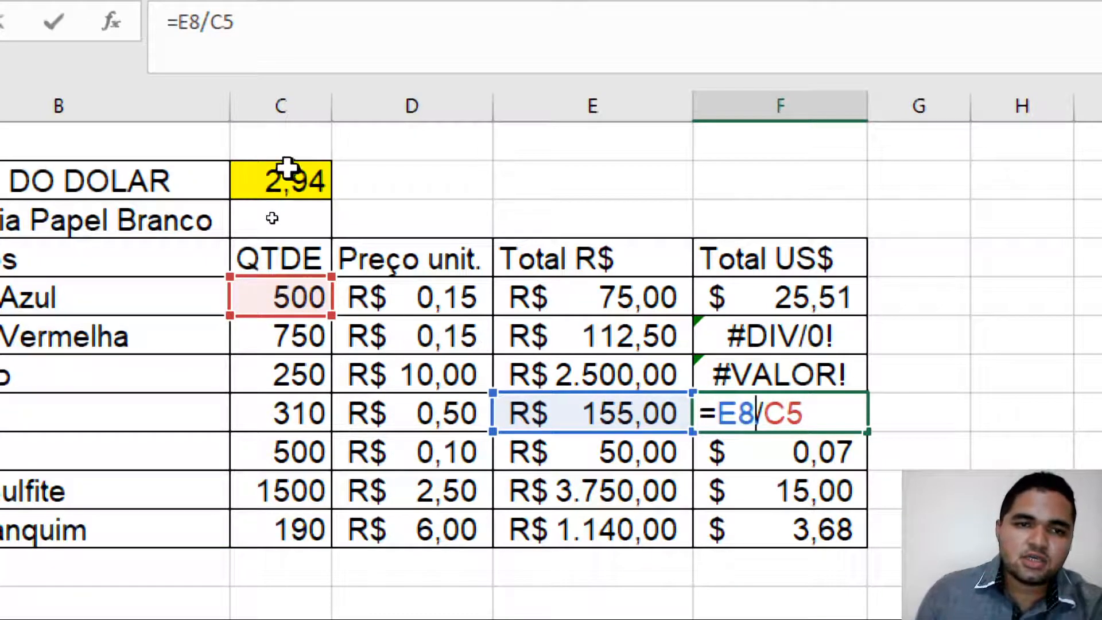
{"action": "left_click", "coordinate": [945, 384]}
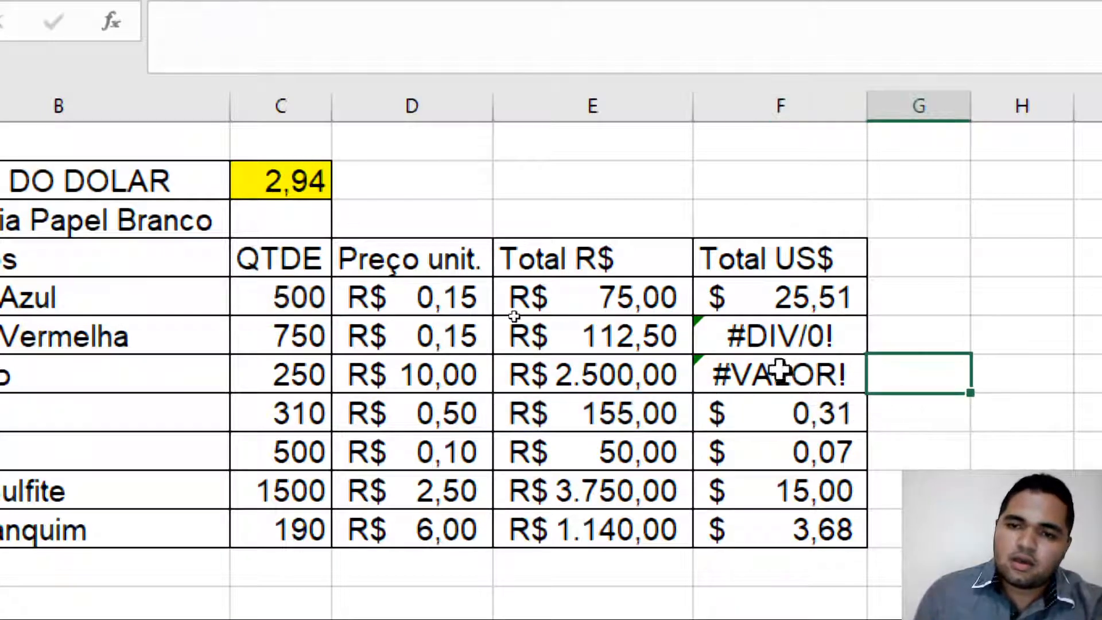
- Clear the Total US$ formulas from the Caneta Vermelha row through the Tinta Nanquim row
{"action": "left_click", "coordinate": [738, 335]}
{"action": "left_click_drag", "start_coordinate": [738, 335], "coordinate": [759, 545]}
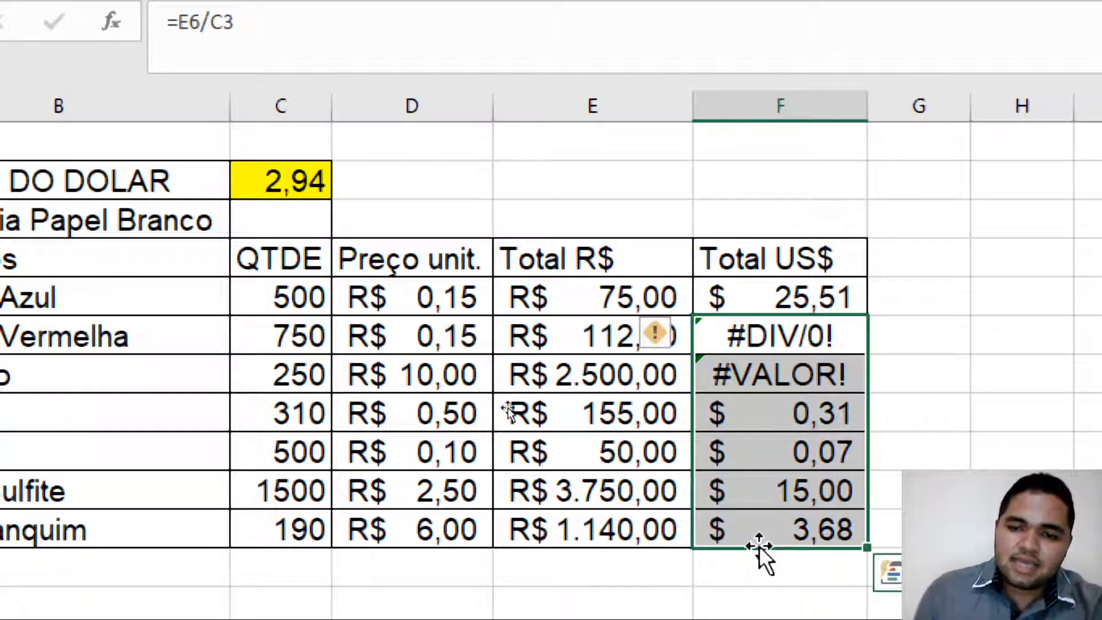
{"action": "key", "text": "Delete"}
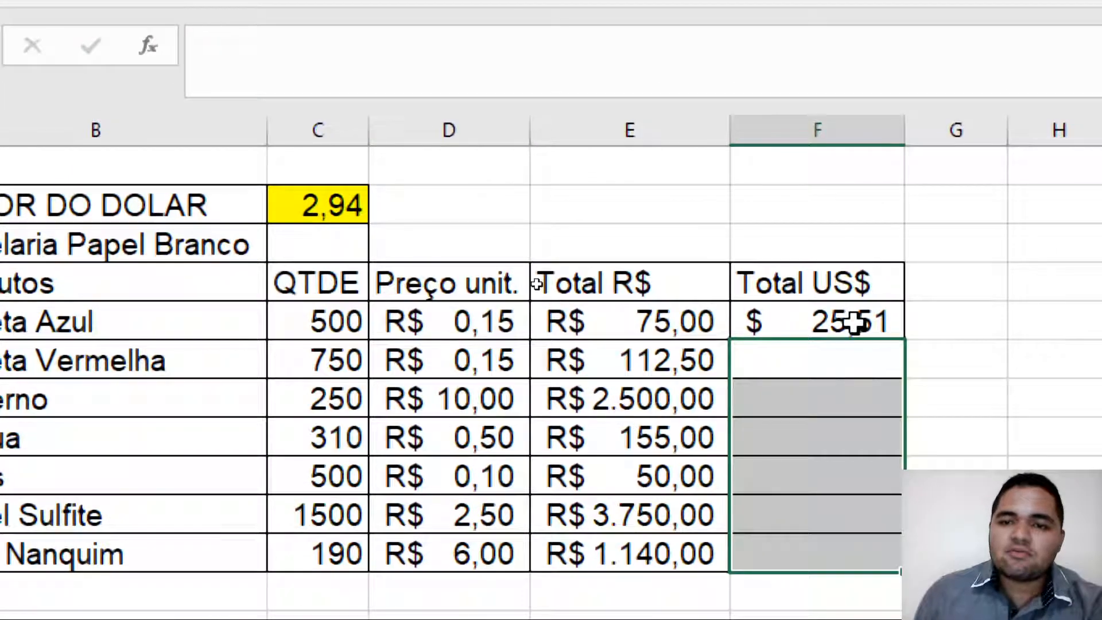
- Enter =E6/2,94 as the Caneta Vermelha Total US$, with the dollar rate as a fixed number
{"action": "left_click", "coordinate": [856, 323]}
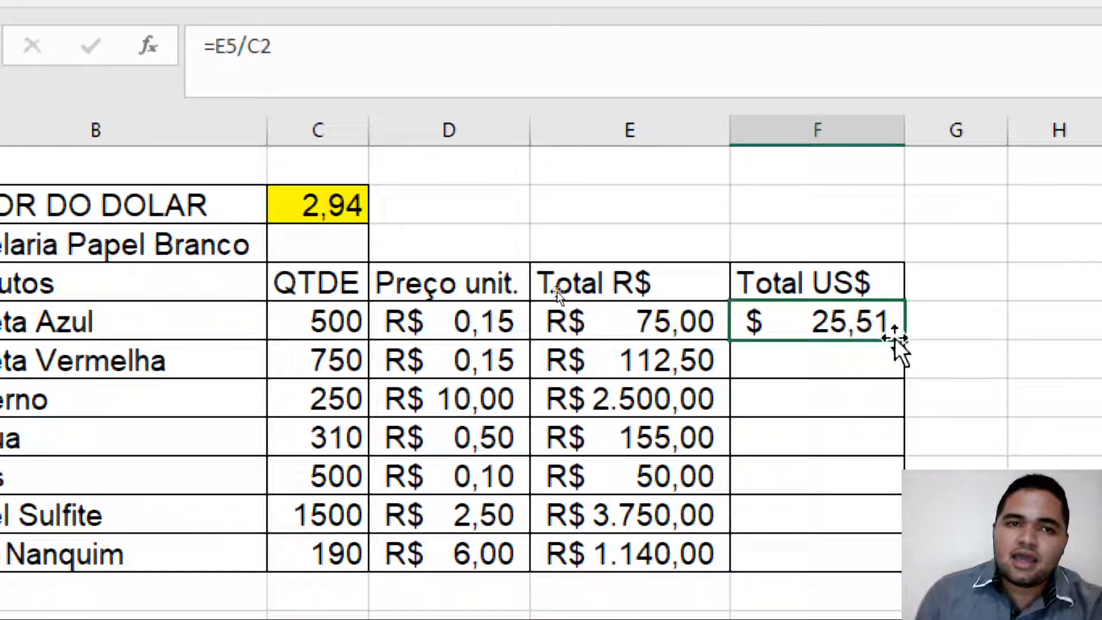
{"action": "left_click", "coordinate": [837, 372]}
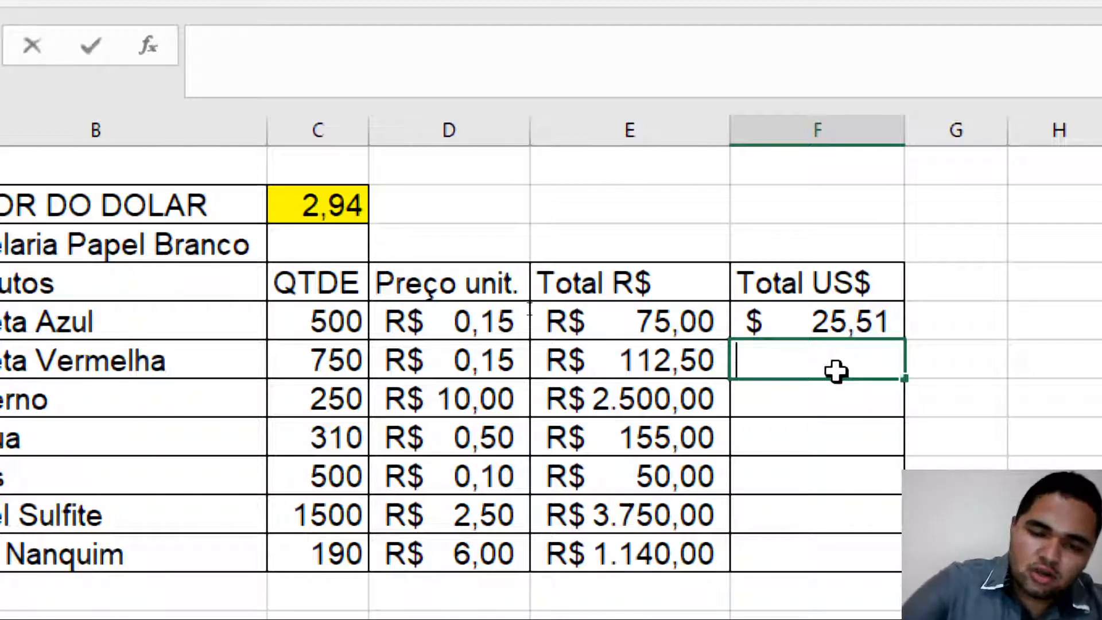
{"action": "type", "text": "="}
{"action": "left_click", "coordinate": [627, 361]}
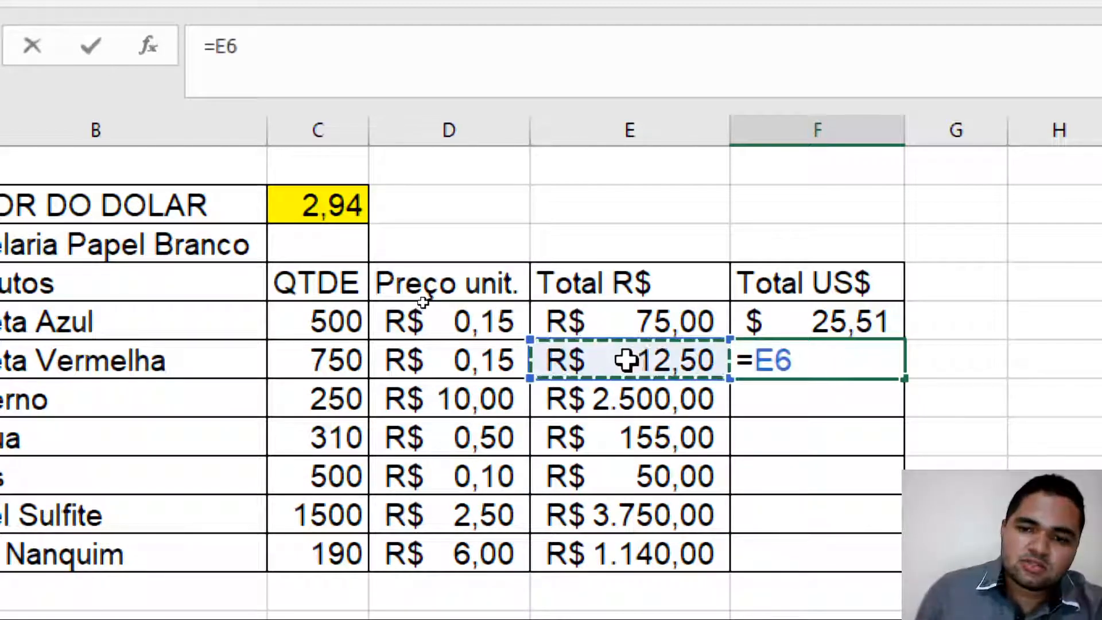
{"action": "type", "text": "/2,"}
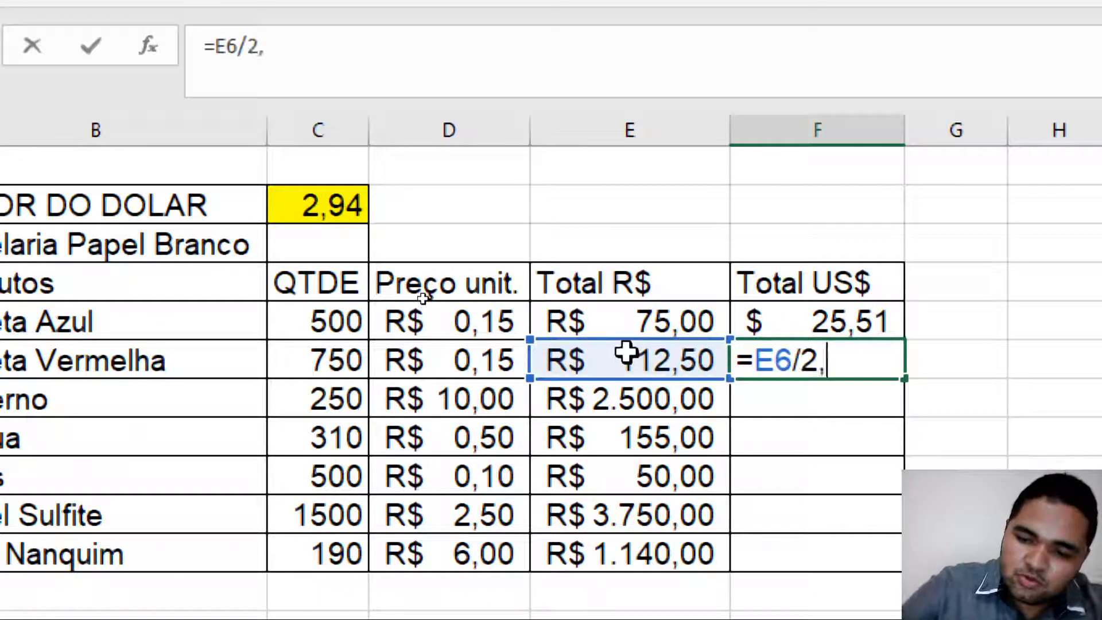
{"action": "type", "text": "94"}
{"action": "key", "text": "Return"}
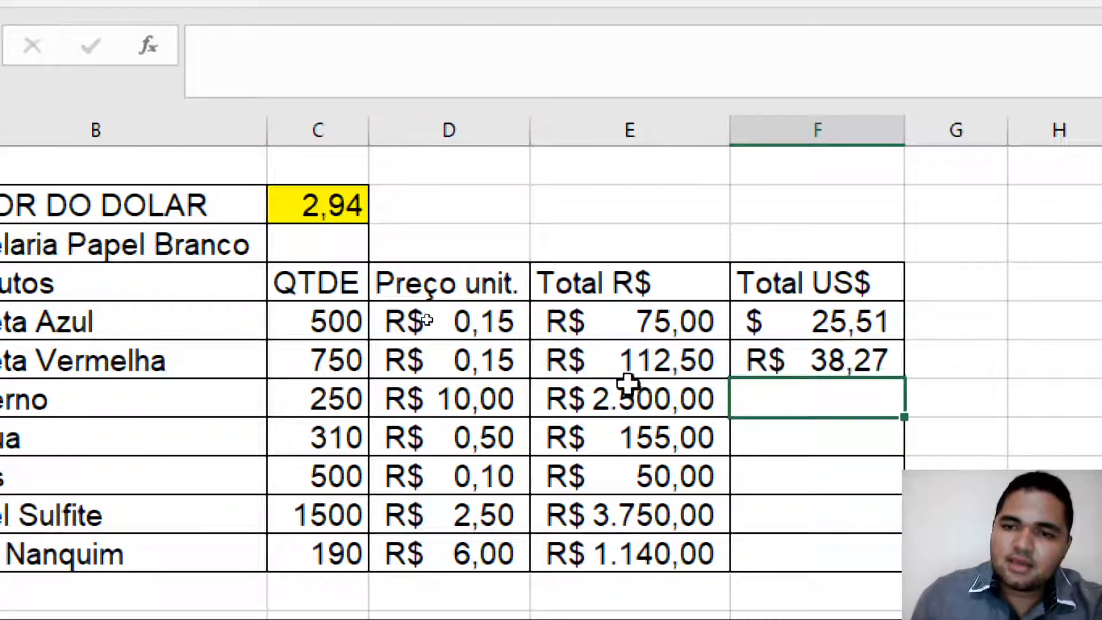
- Fill the Caneta Vermelha Total US$ formula down to the Caderno row and inspect the copied formula
{"action": "left_click", "coordinate": [839, 354]}
{"action": "left_click_drag", "start_coordinate": [902, 379], "coordinate": [861, 408]}
{"action": "double_click", "coordinate": [860, 398]}
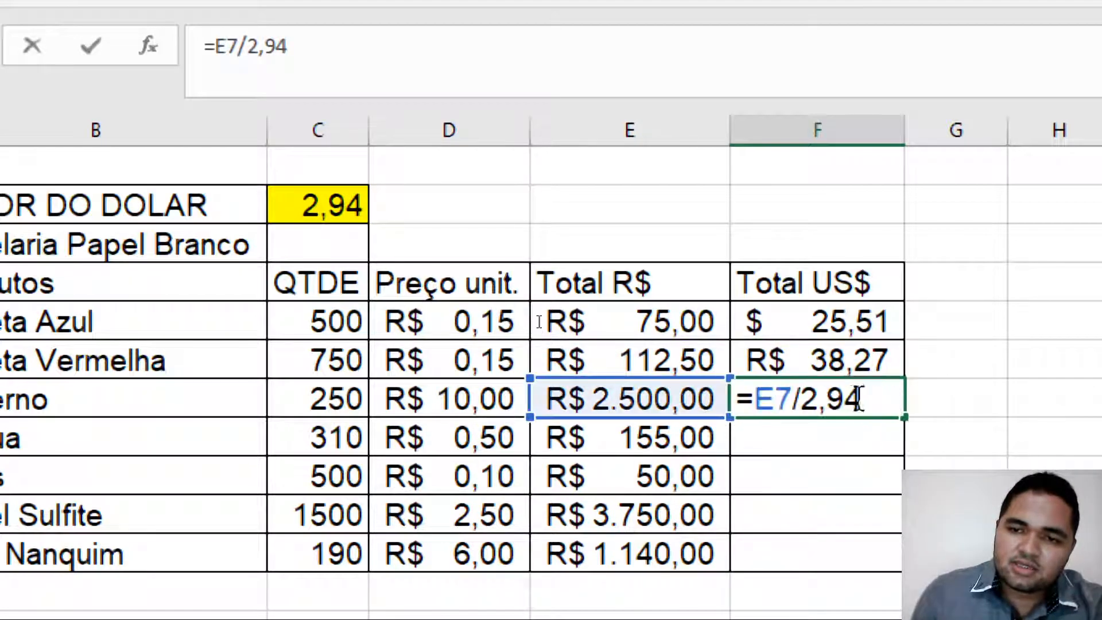
{"action": "left_click", "coordinate": [793, 411]}
{"action": "left_click", "coordinate": [886, 460]}
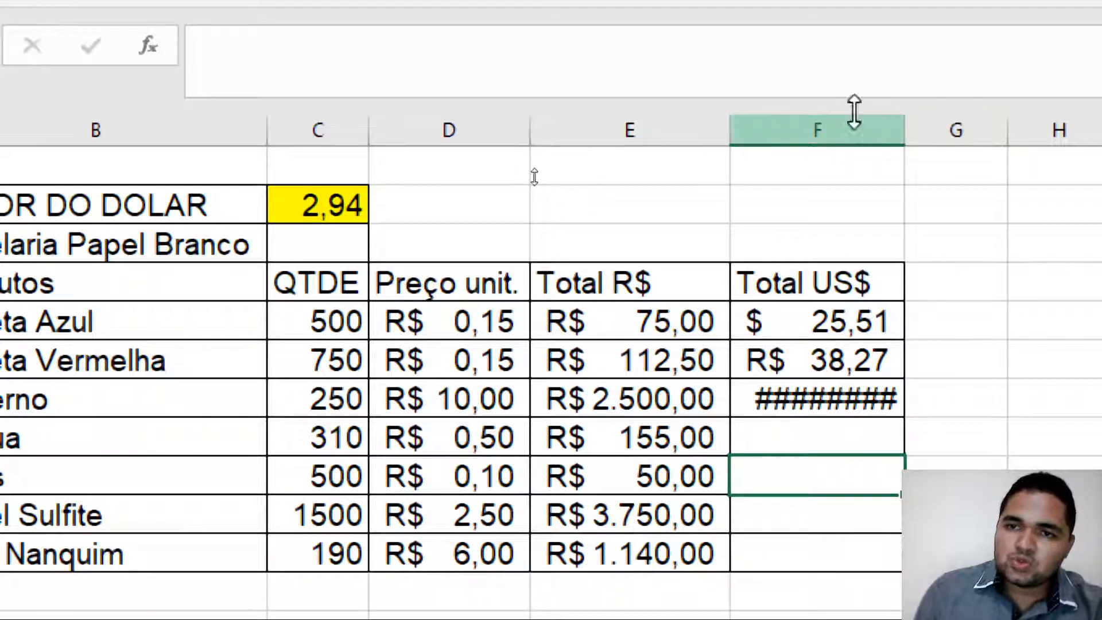
- Fit the width of column F to its contents
{"action": "double_click", "coordinate": [912, 130]}
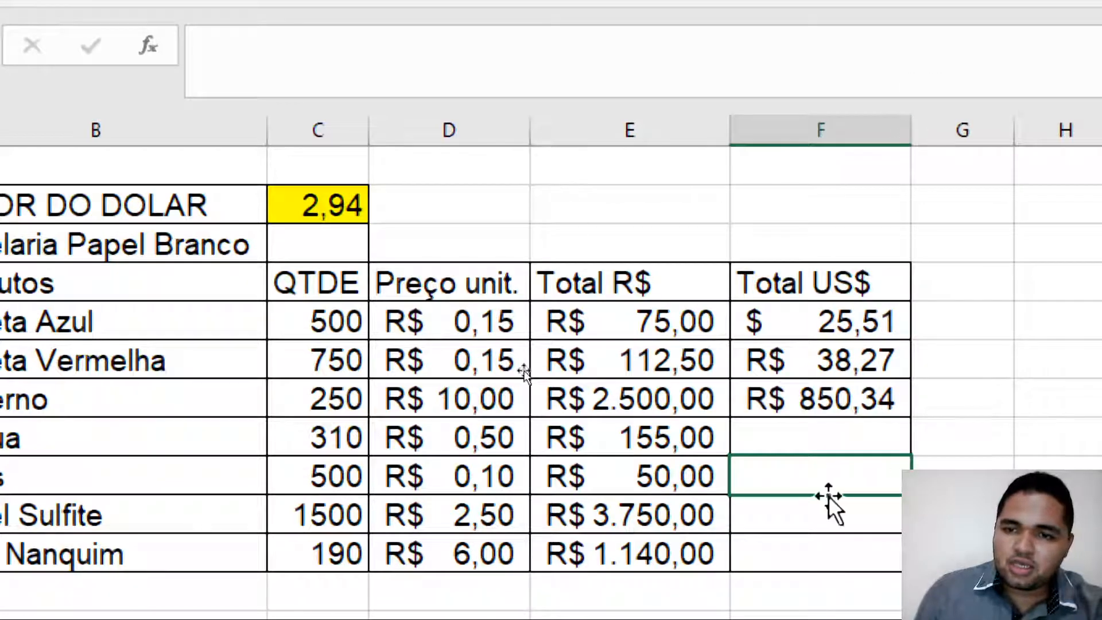
- Clear the fixed-rate Total US$ formulas from the Caderno and Caneta Vermelha rows
{"action": "left_click", "coordinate": [861, 404]}
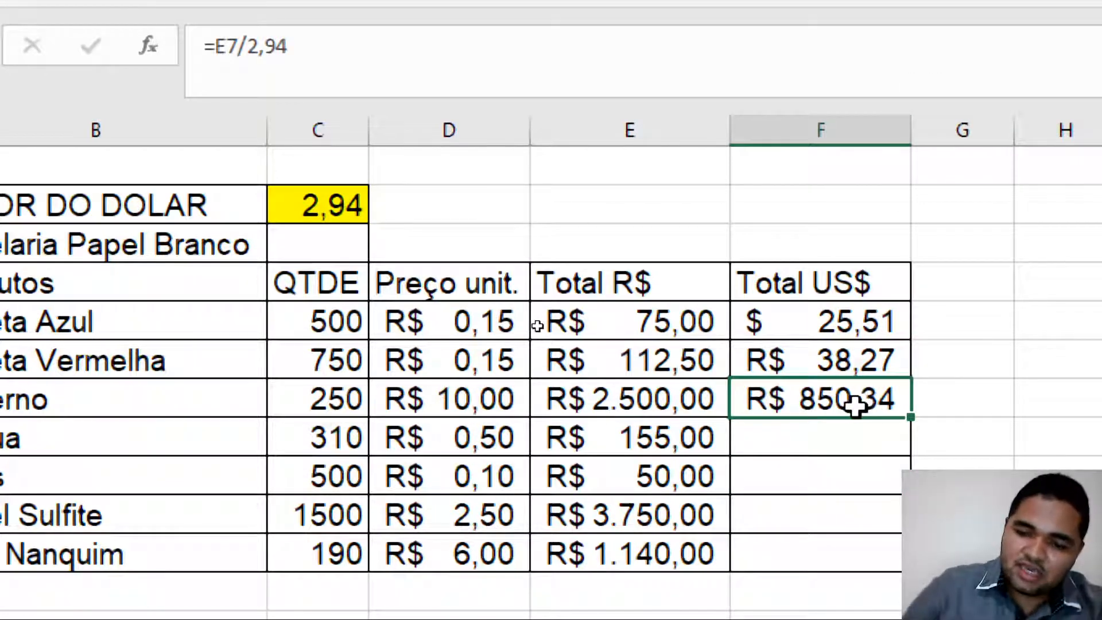
{"action": "key", "text": "BackSpace"}
{"action": "key", "text": "Return"}
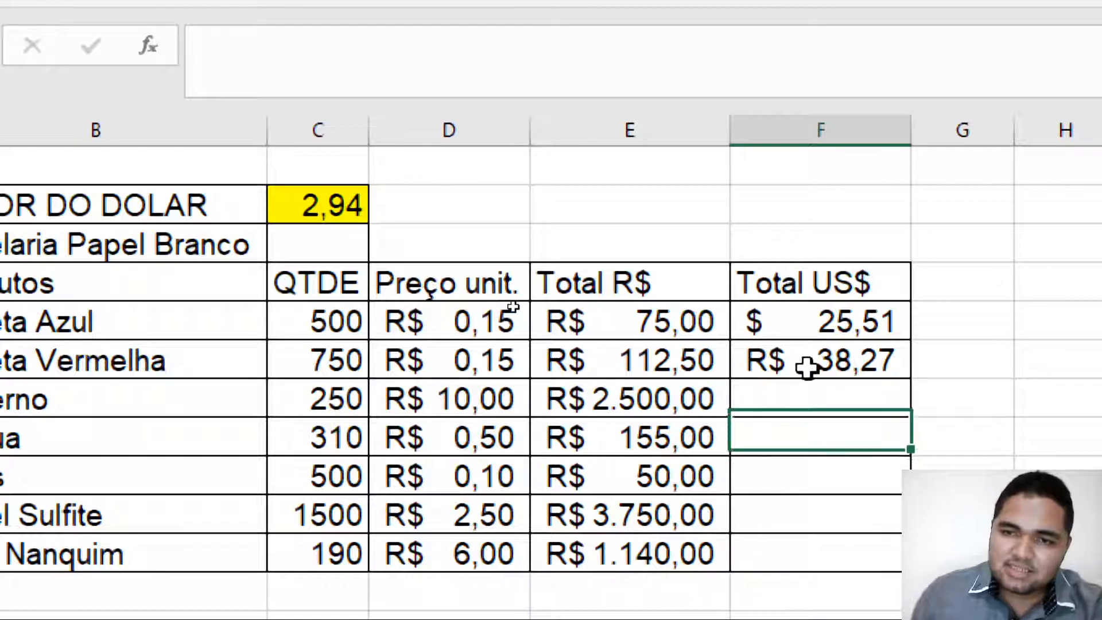
{"action": "left_click", "coordinate": [808, 367]}
{"action": "key", "text": "BackSpace"}
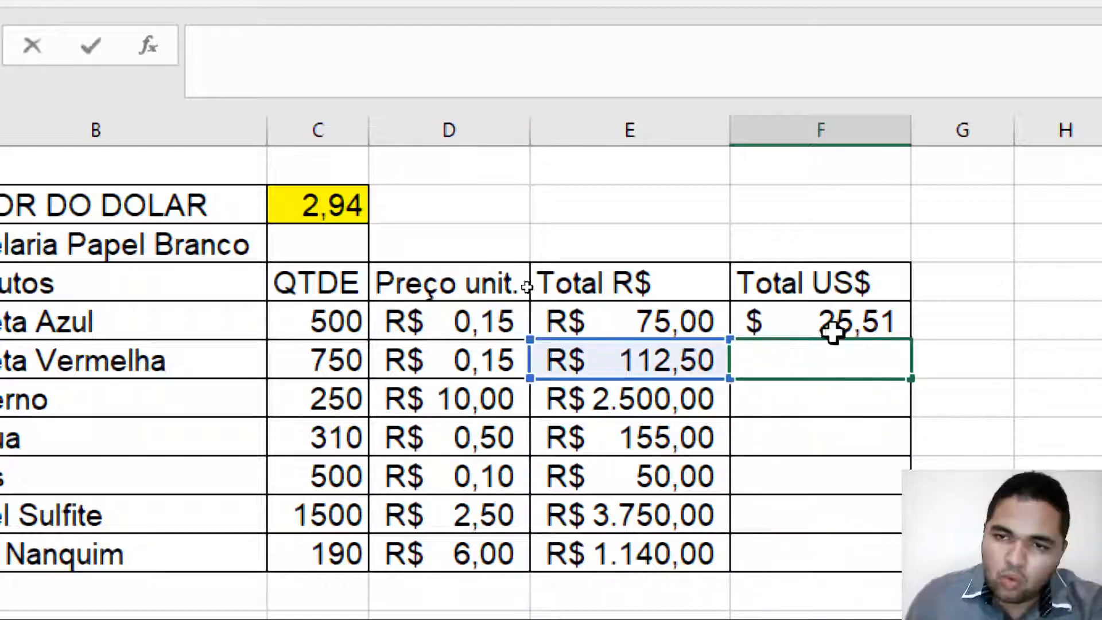
- Make the dollar rate reference absolute in the Caneta Azul Total US$ formula, so it reads =E5/$C$2
{"action": "left_click", "coordinate": [844, 319]}
{"action": "type", "text": "=E5/C2"}
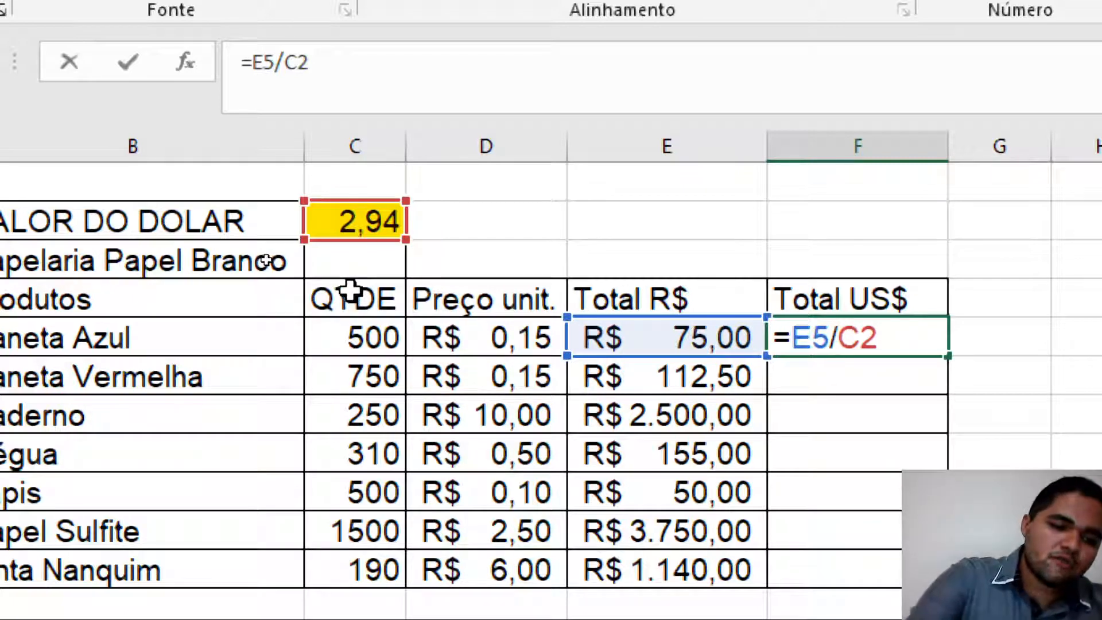
{"action": "key", "text": "F4"}
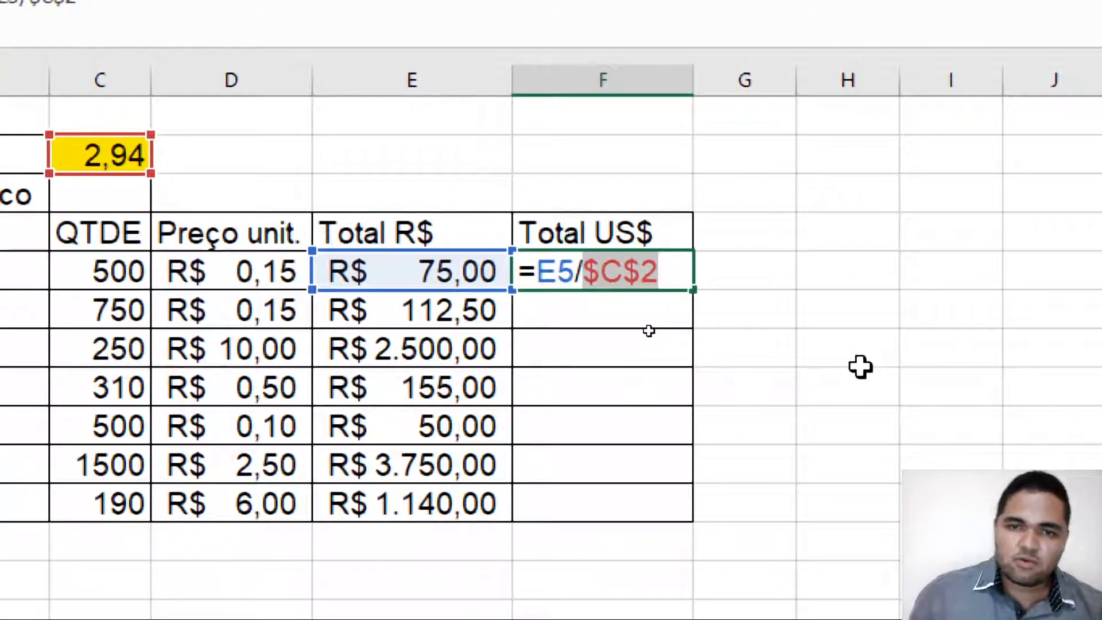
{"action": "key", "text": "Return"}
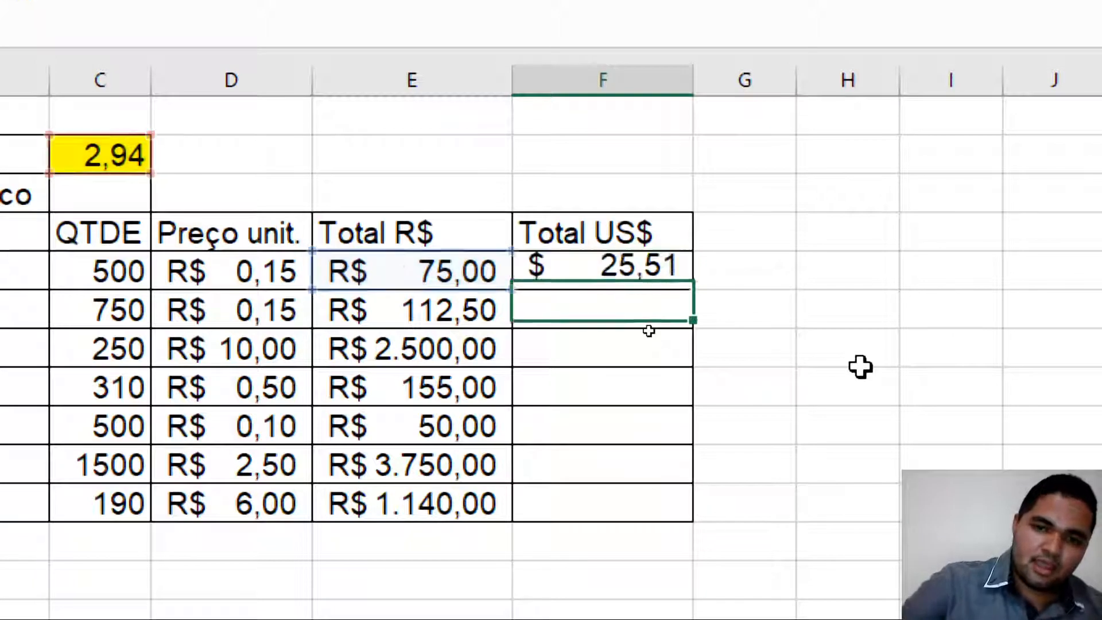
- Review the Caneta Azul Total US$ formula and fill it down to the Caneta Vermelha row
{"action": "left_click", "coordinate": [609, 264]}
{"action": "double_click", "coordinate": [608, 264]}
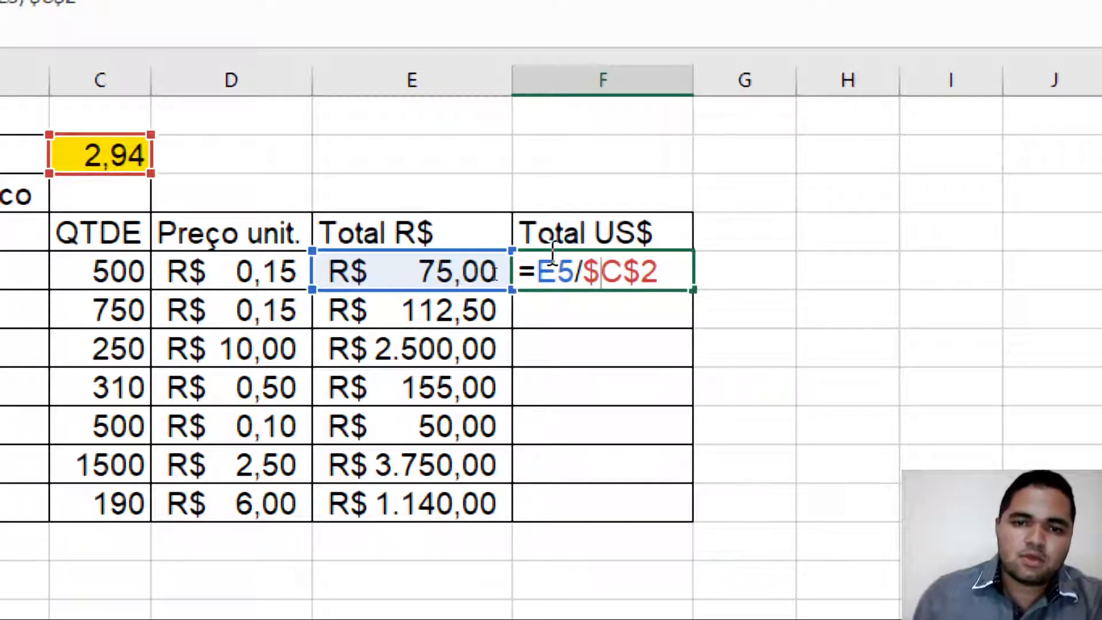
{"action": "key", "text": "Return"}
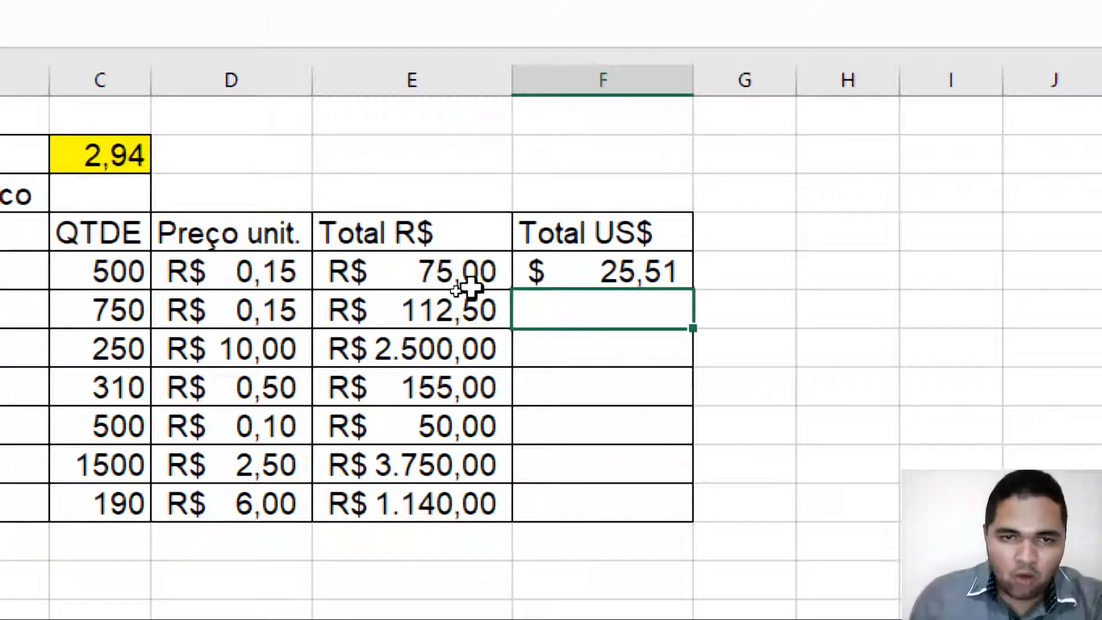
{"action": "left_click", "coordinate": [554, 278]}
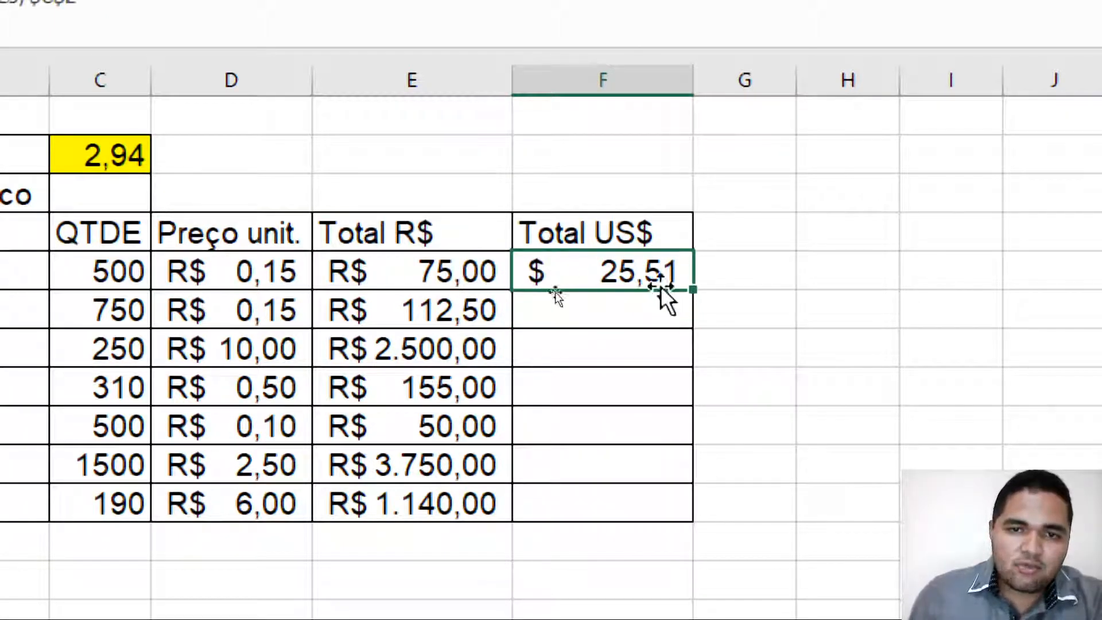
{"action": "left_click_drag", "start_coordinate": [694, 290], "coordinate": [696, 328]}
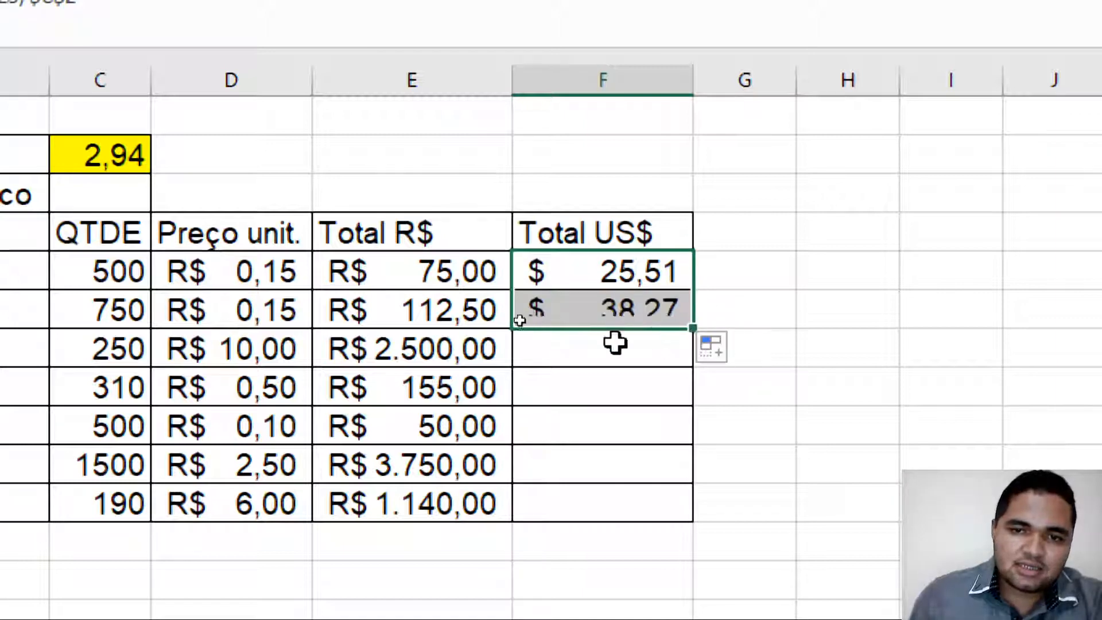
- Examine the references in the Caneta Vermelha Total US$ formula, keeping it as =E6/$C$2
{"action": "left_click", "coordinate": [585, 385]}
{"action": "double_click", "coordinate": [587, 324]}
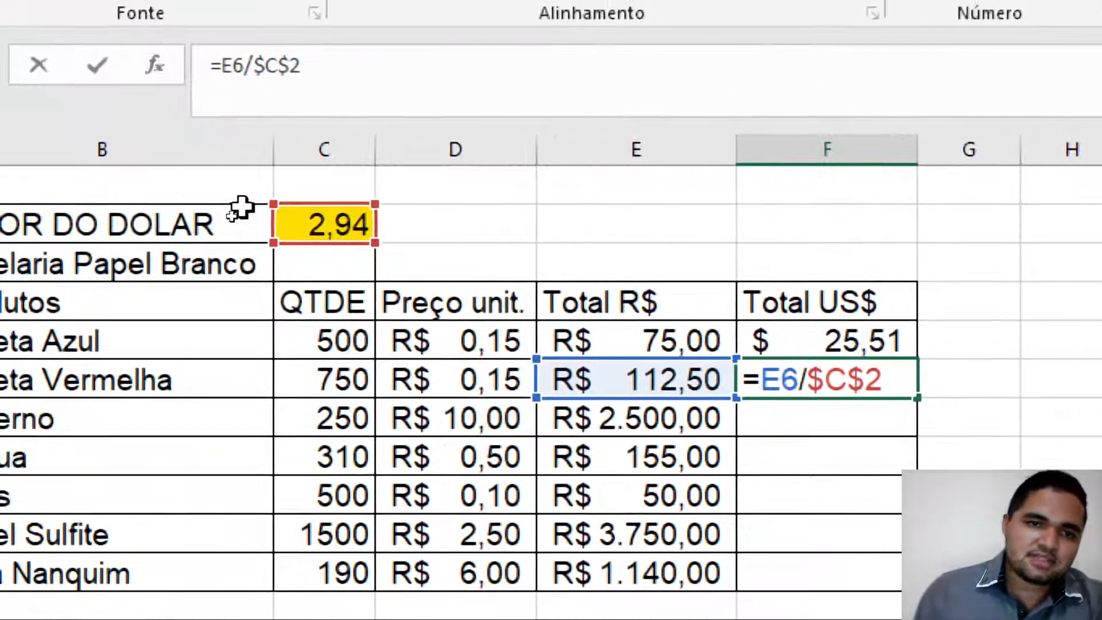
{"action": "left_click", "coordinate": [838, 416]}
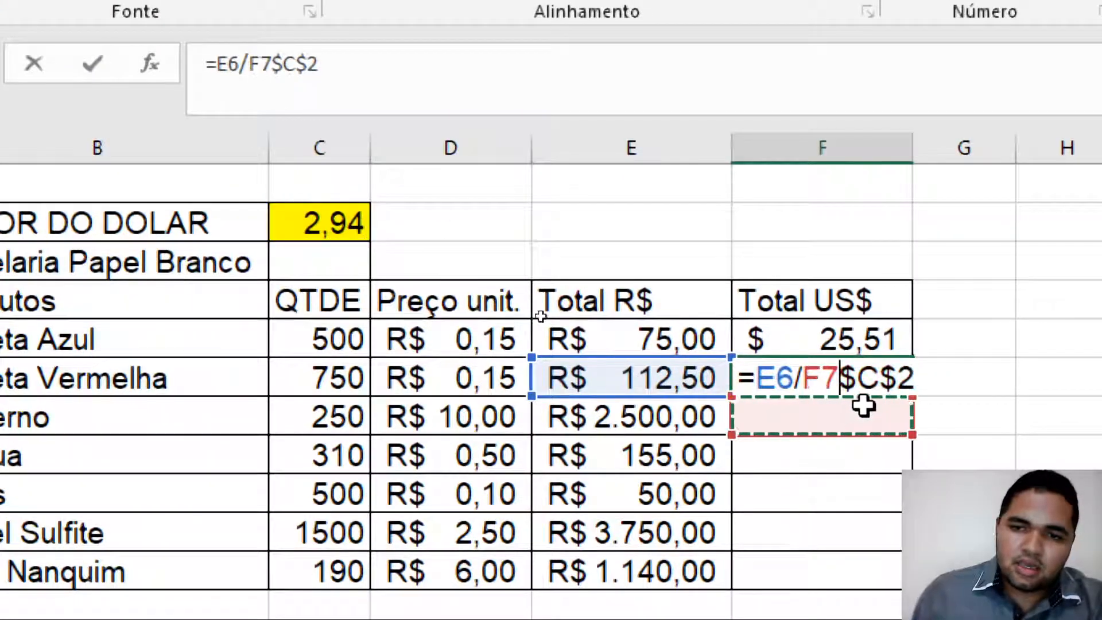
{"action": "key", "text": "BackSpace"}
{"action": "key", "text": "BackSpace"}
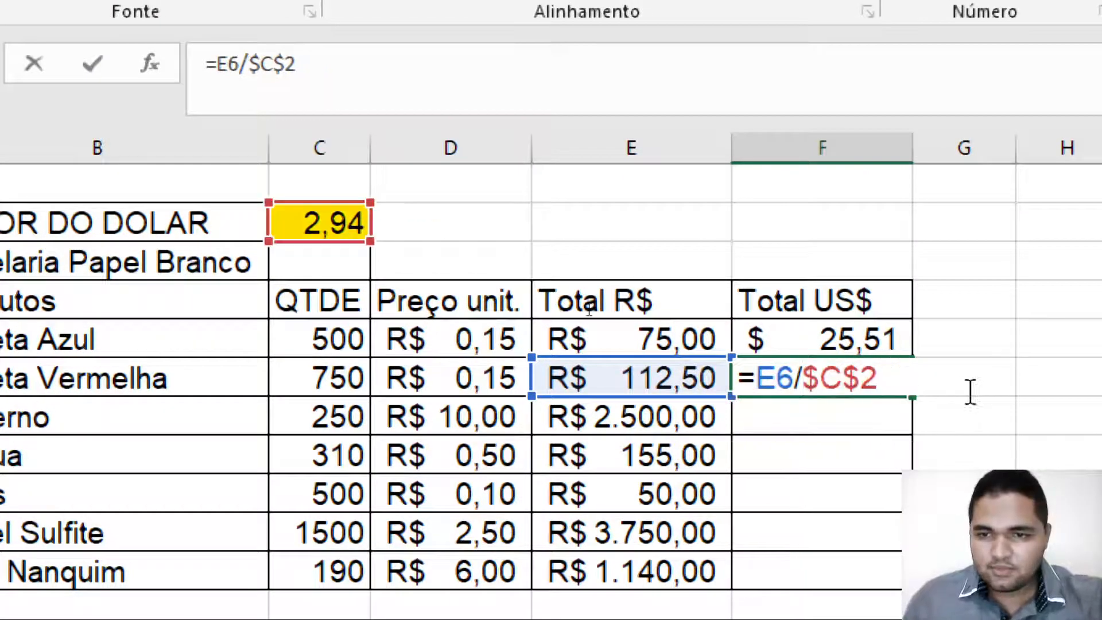
{"action": "key", "text": "ctrl+Return"}
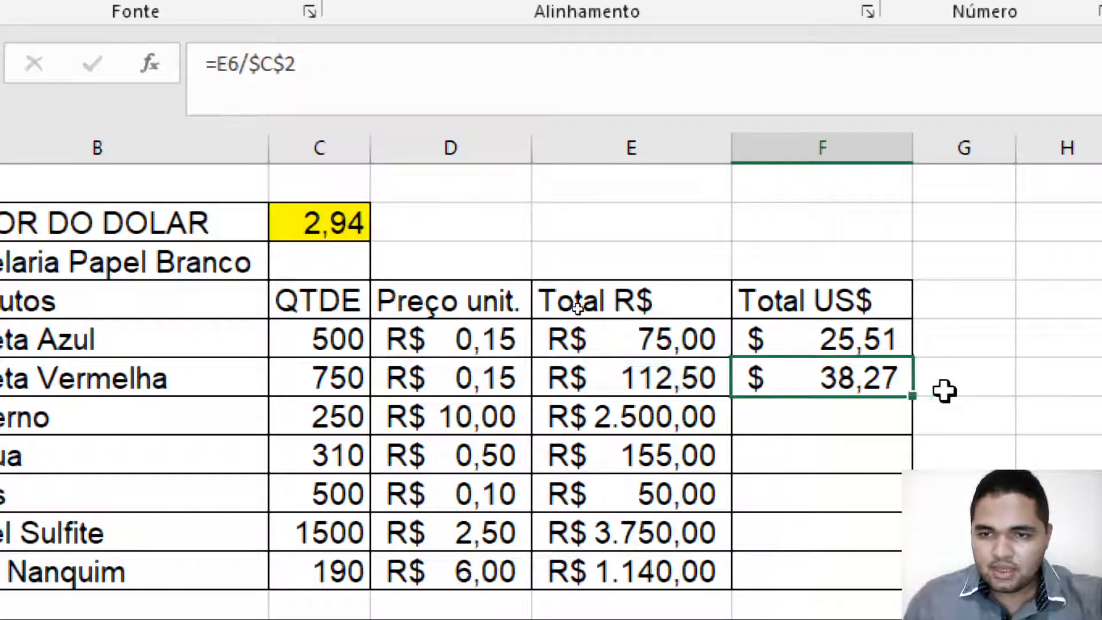
- Fill the Caneta Vermelha Total US$ formula down through the Tinta Nanquim row and check the copied formulas for Lapis and Caderno
{"action": "double_click", "coordinate": [914, 396]}
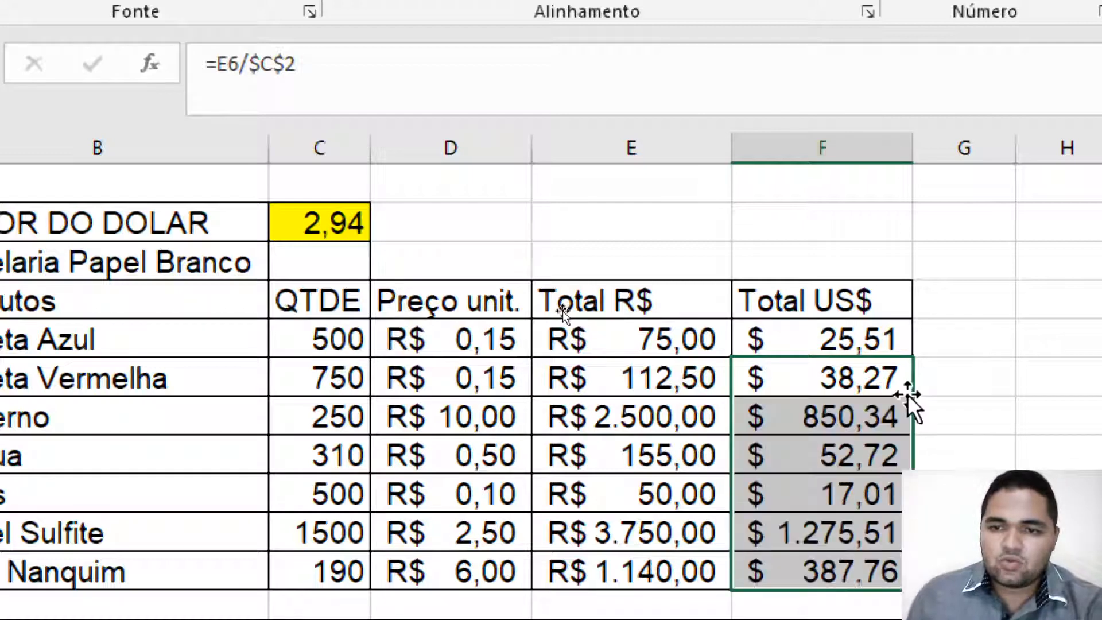
{"action": "left_click", "coordinate": [839, 487]}
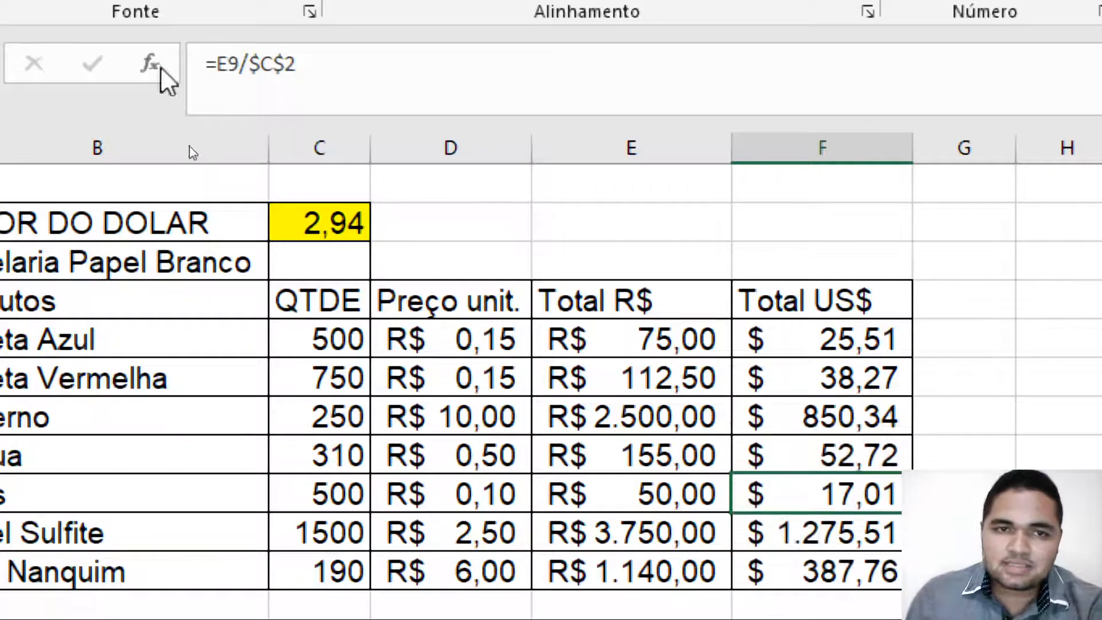
{"action": "left_click", "coordinate": [372, 68]}
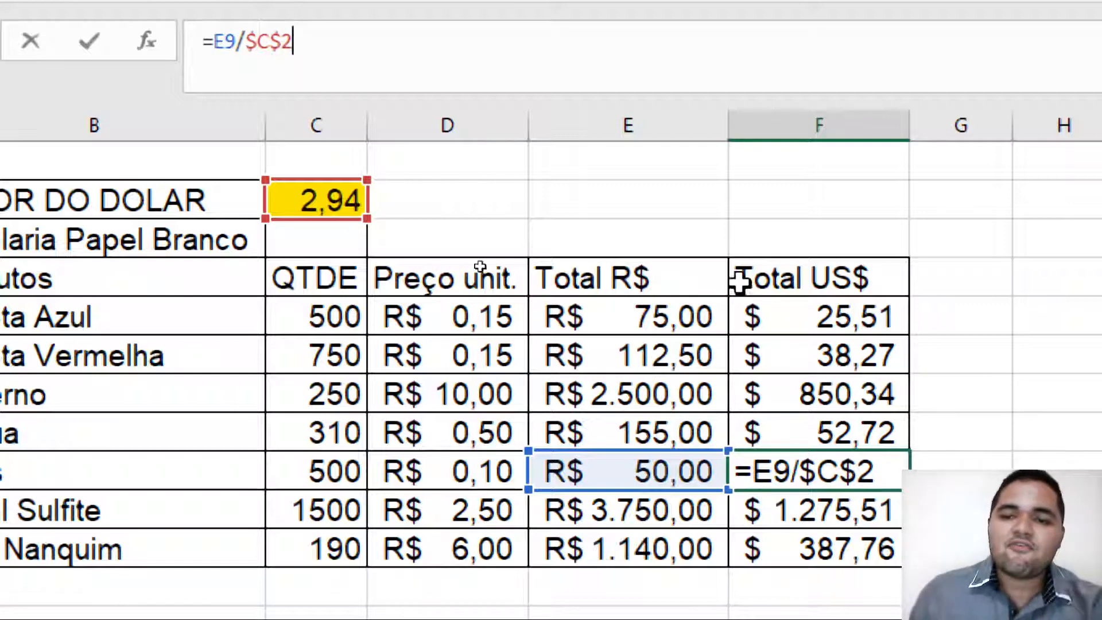
{"action": "key", "text": "Return"}
{"action": "left_click", "coordinate": [858, 386]}
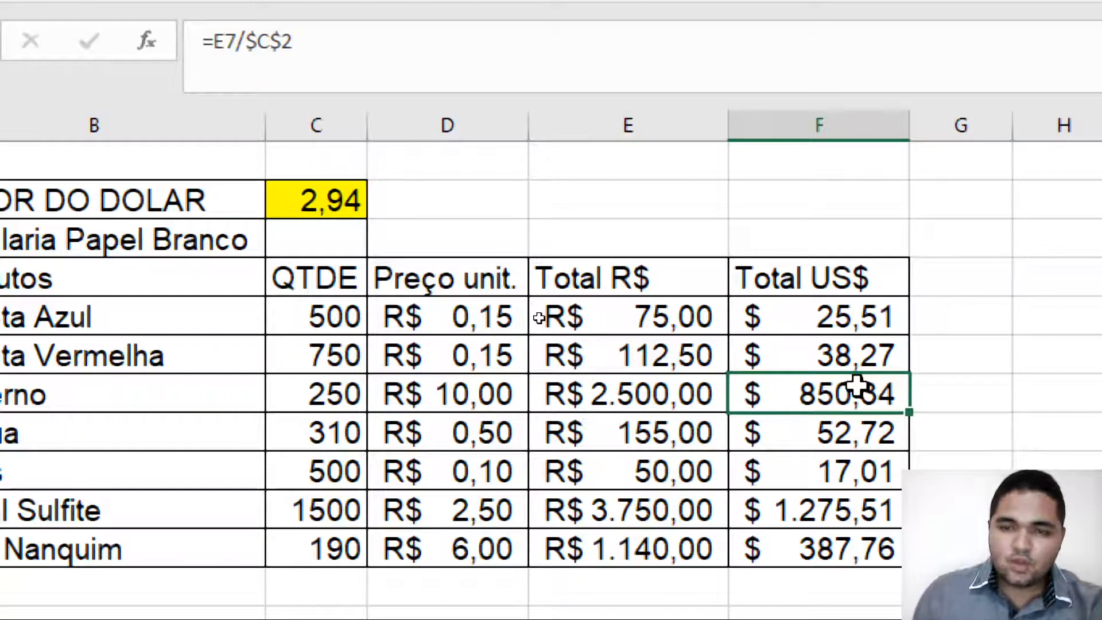
- Change the Caneta Azul Total US$ formula to the mixed reference =E5/C$2 and fill it down through the Tinta Nanquim row
{"action": "double_click", "coordinate": [834, 303]}
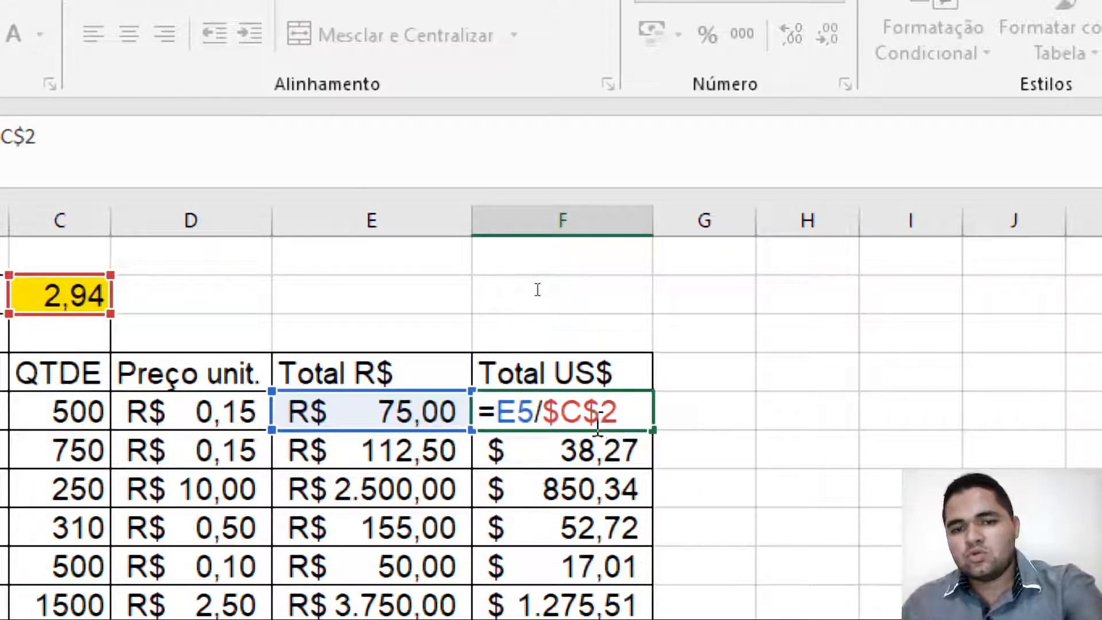
{"action": "key", "text": "BackSpace"}
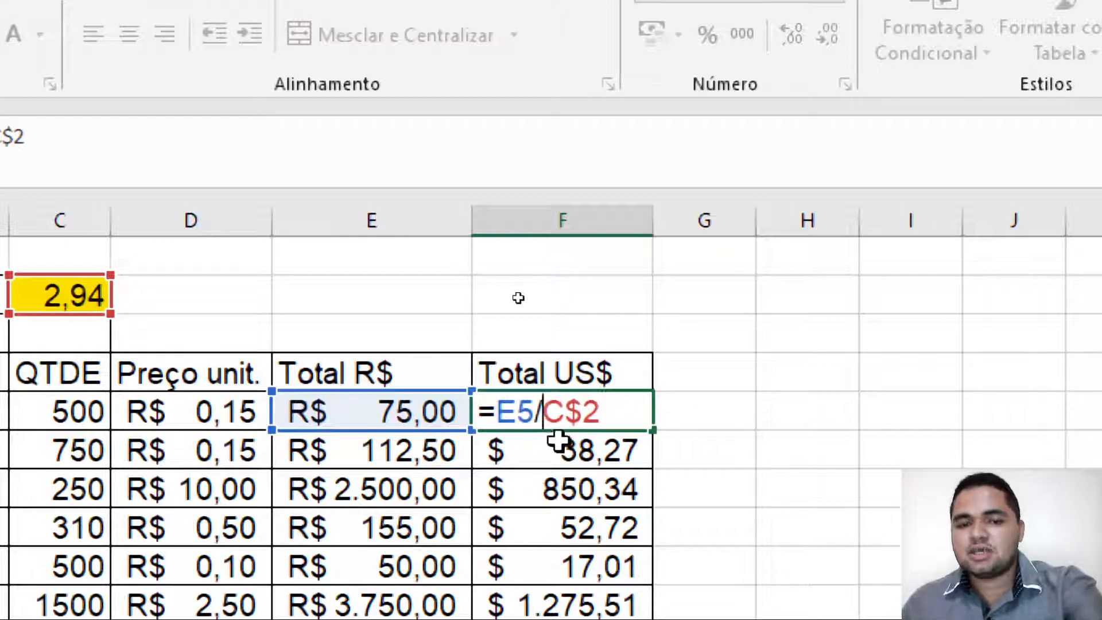
{"action": "left_click", "coordinate": [731, 465]}
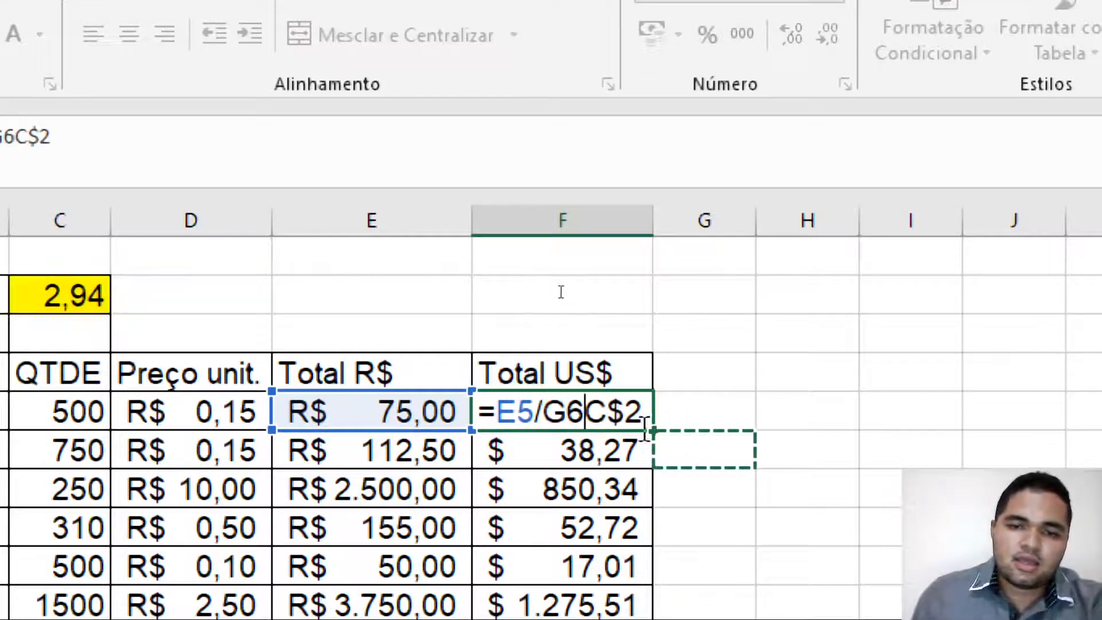
{"action": "key", "text": "BackSpace"}
{"action": "key", "text": "BackSpace"}
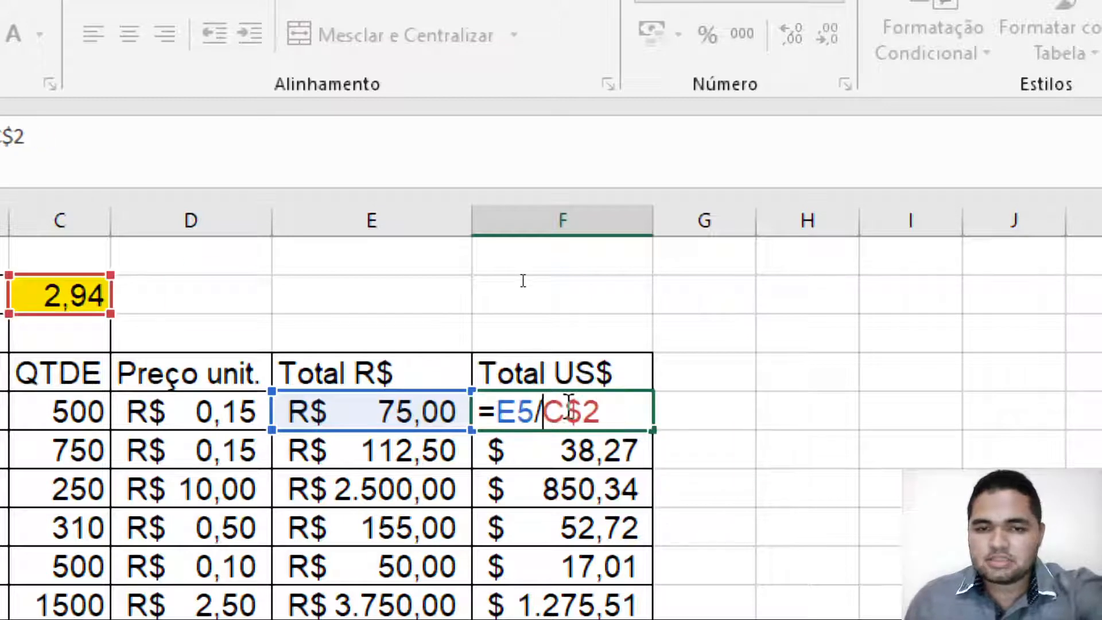
{"action": "key", "text": "Return"}
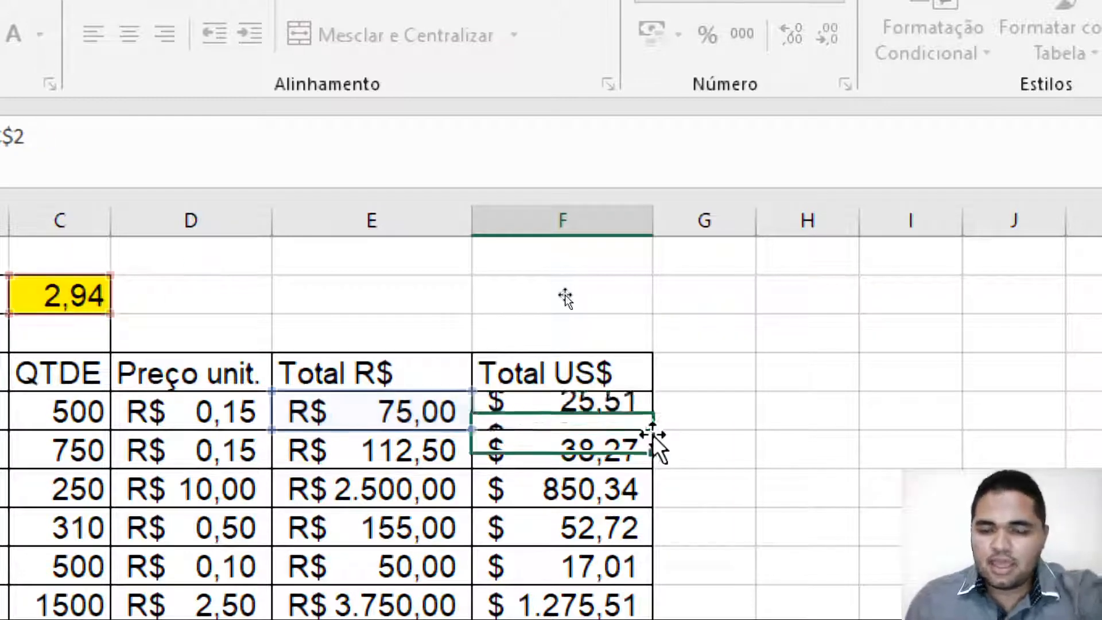
{"action": "left_click", "coordinate": [632, 423]}
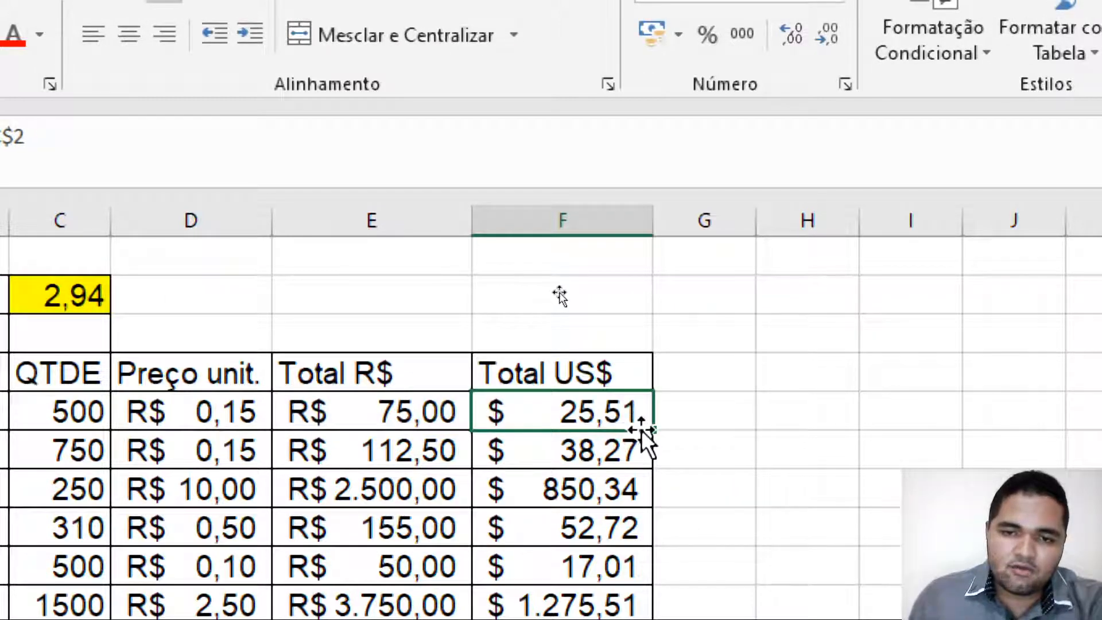
{"action": "double_click", "coordinate": [654, 431]}
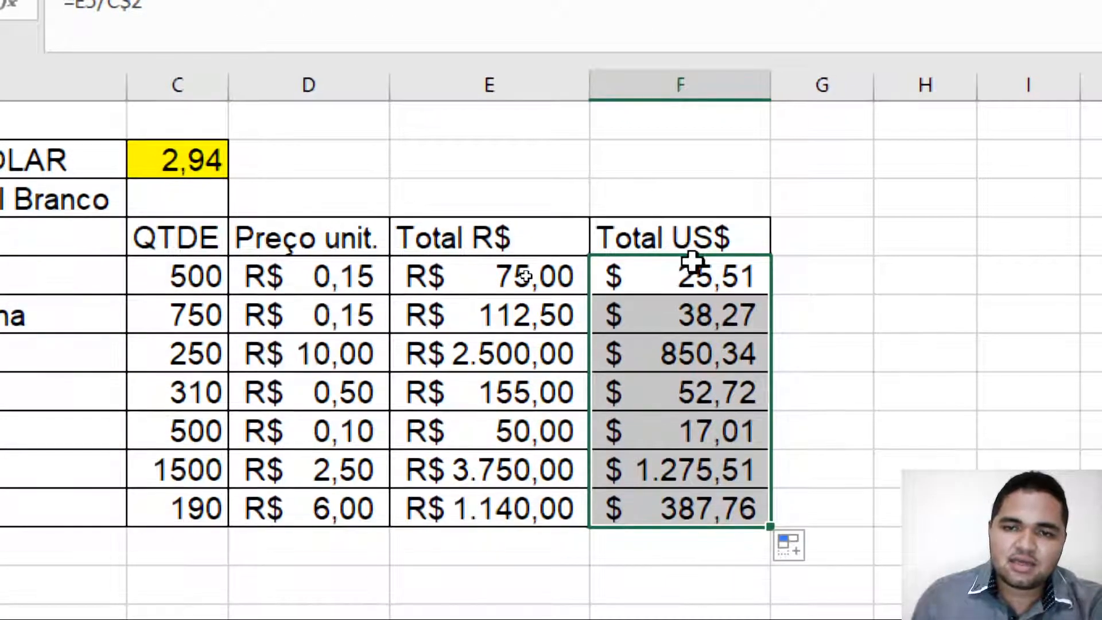
- Try filling the fully relative formula =E5/C2 down the Total US$ column from Caneta Azul and undo the changes
{"action": "double_click", "coordinate": [695, 267]}
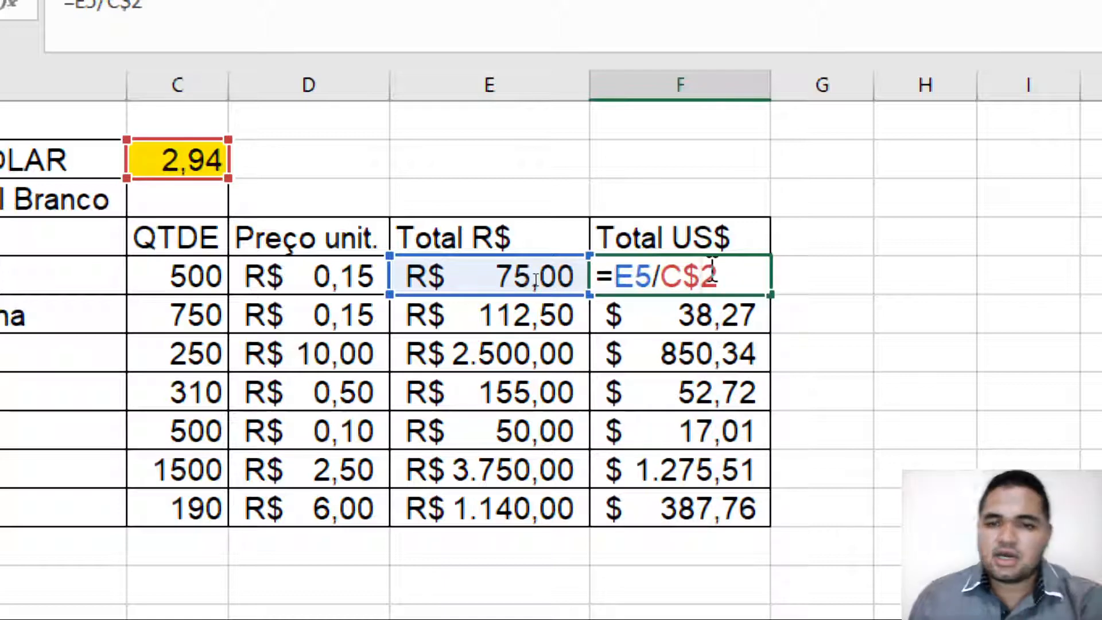
{"action": "key", "text": "BackSpace"}
{"action": "left_click", "coordinate": [732, 272]}
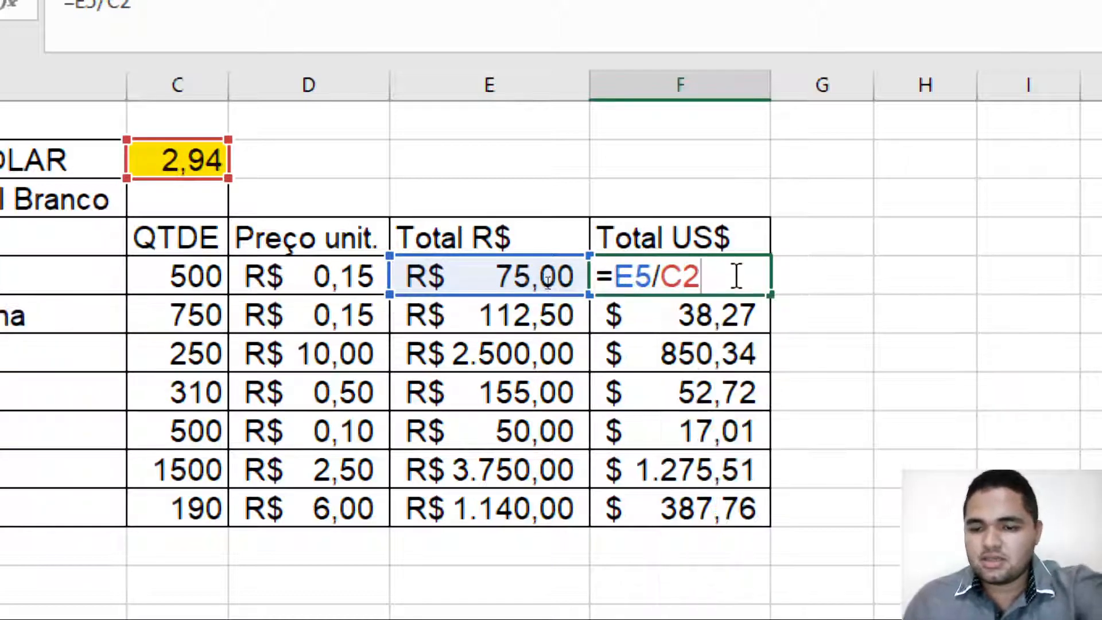
{"action": "key", "text": "Return"}
{"action": "left_click", "coordinate": [742, 287]}
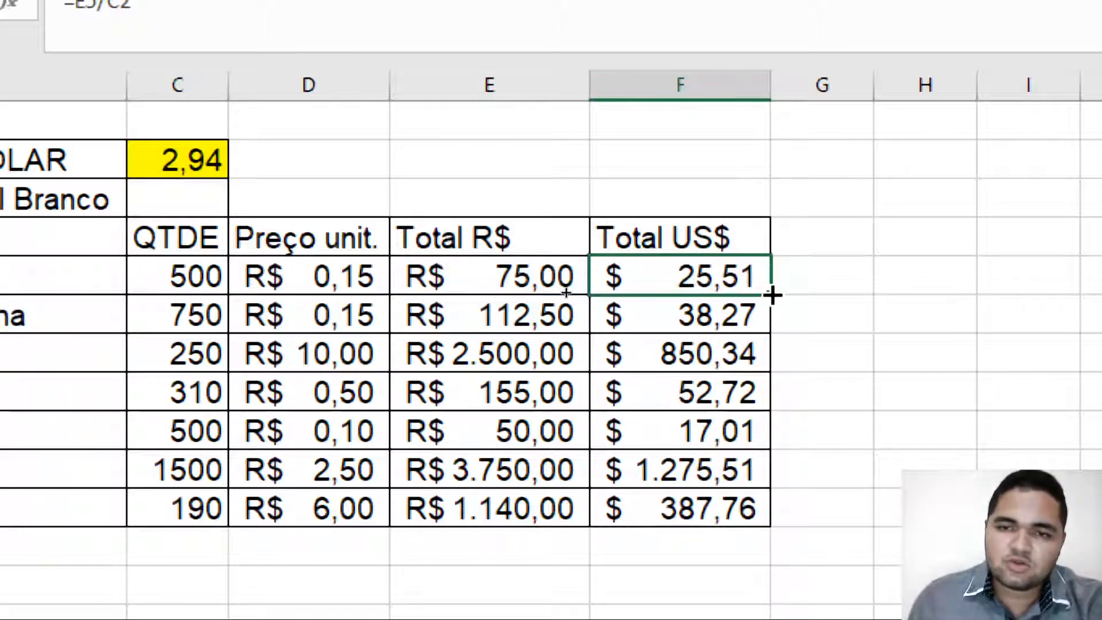
{"action": "double_click", "coordinate": [772, 295]}
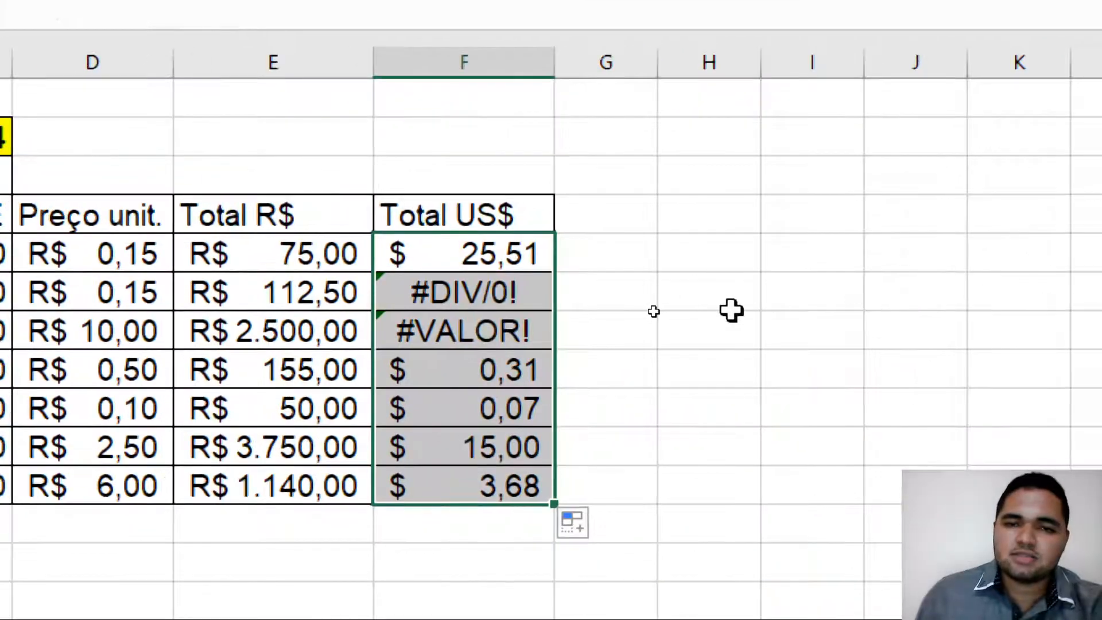
{"action": "key", "text": "ctrl+z"}
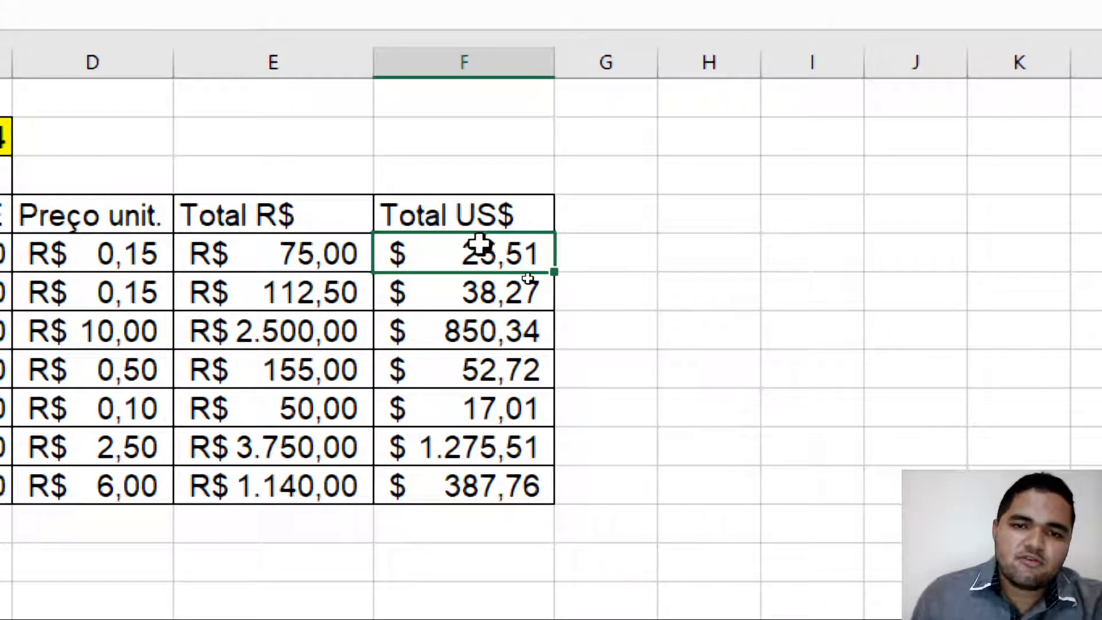
- Try the column-locked reference $C2 and the cell H5 as divisor in the Caneta Azul Total US$ formula, ending back at =E5/C$2
{"action": "double_click", "coordinate": [538, 254]}
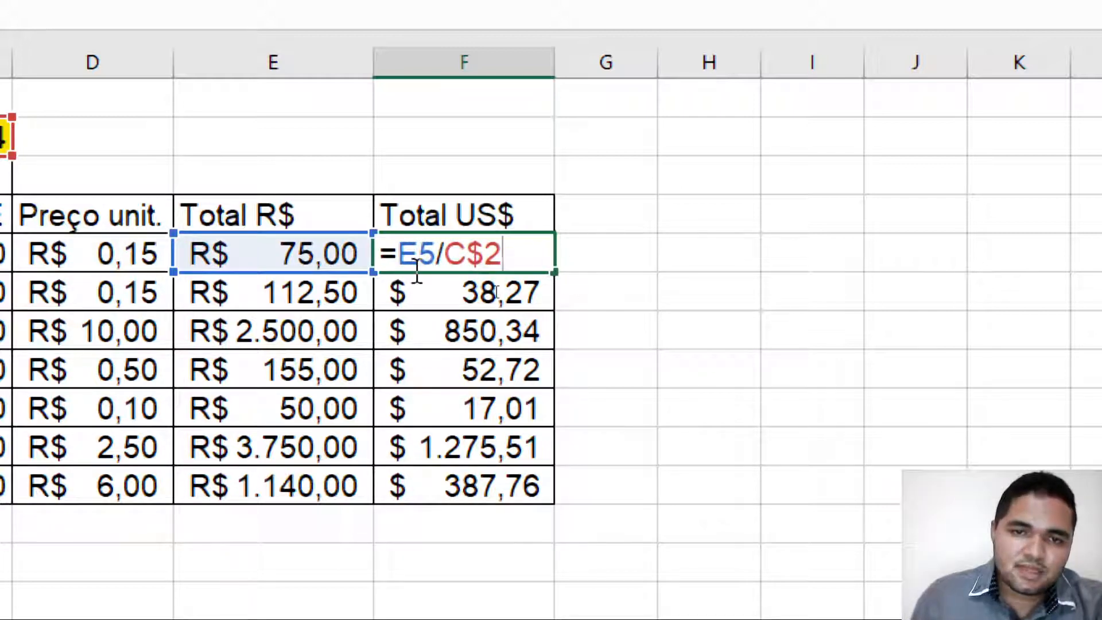
{"action": "left_click", "coordinate": [444, 256]}
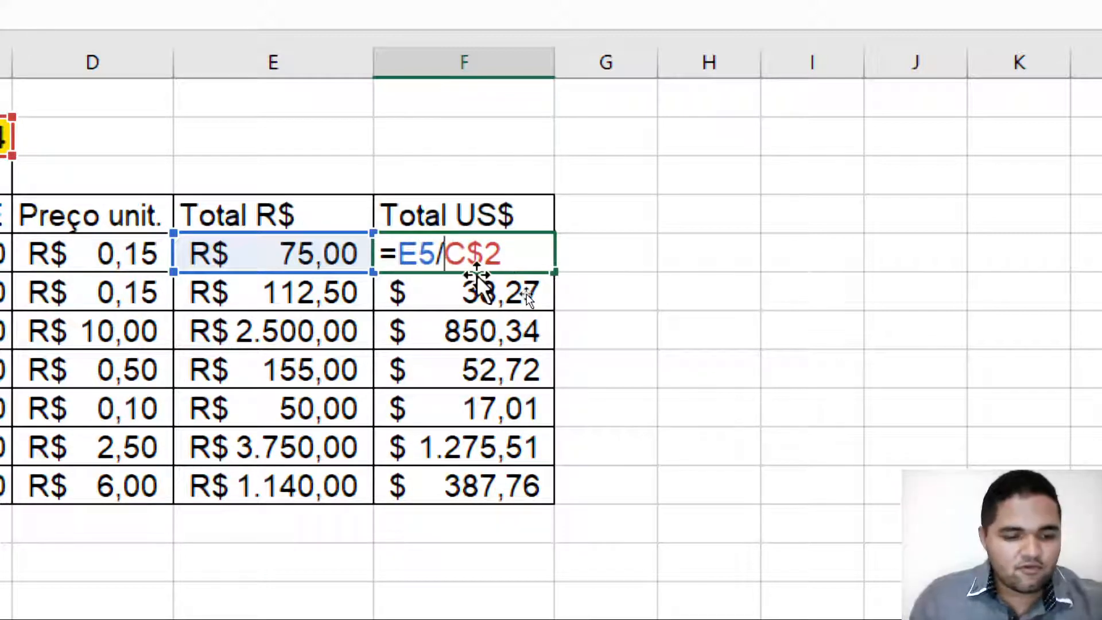
{"action": "key", "text": "shift+End"}
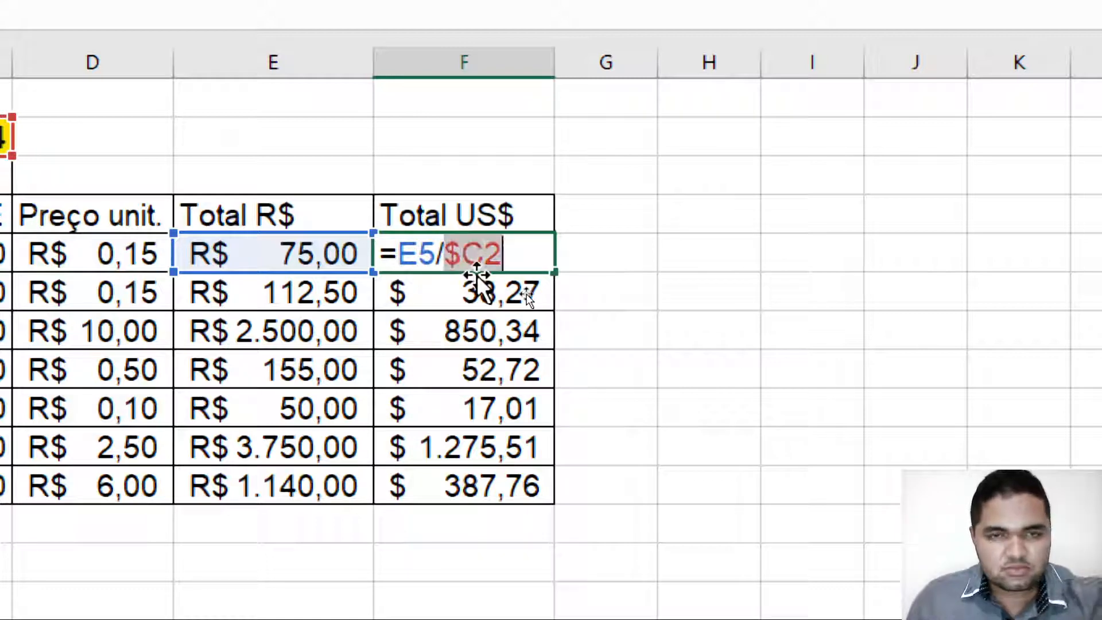
{"action": "left_click", "coordinate": [710, 253]}
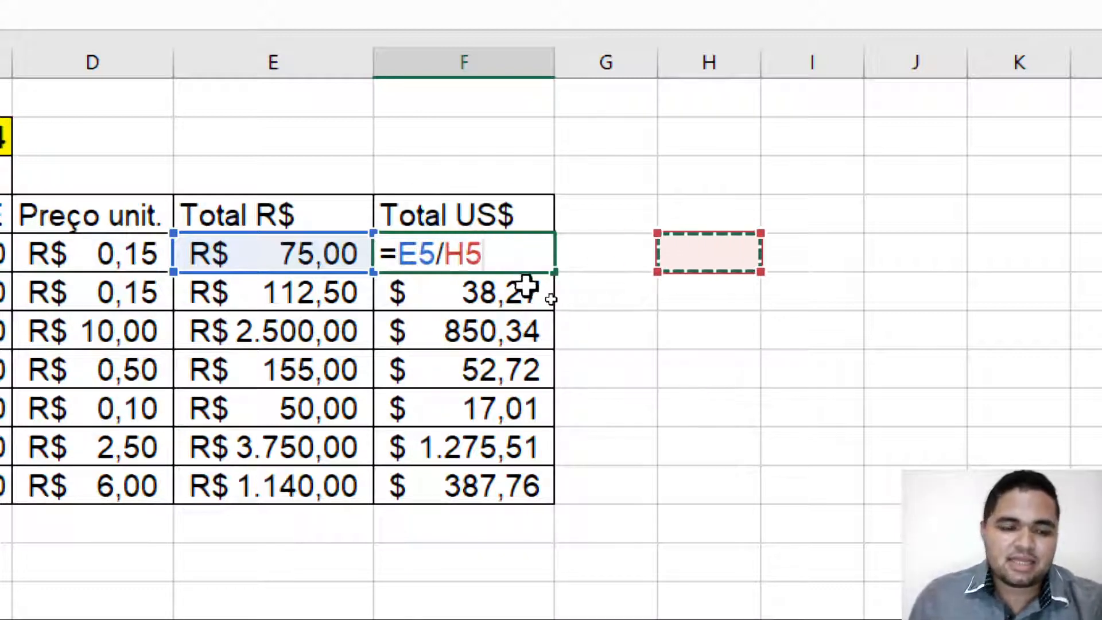
{"action": "key", "text": "ctrl+Return"}
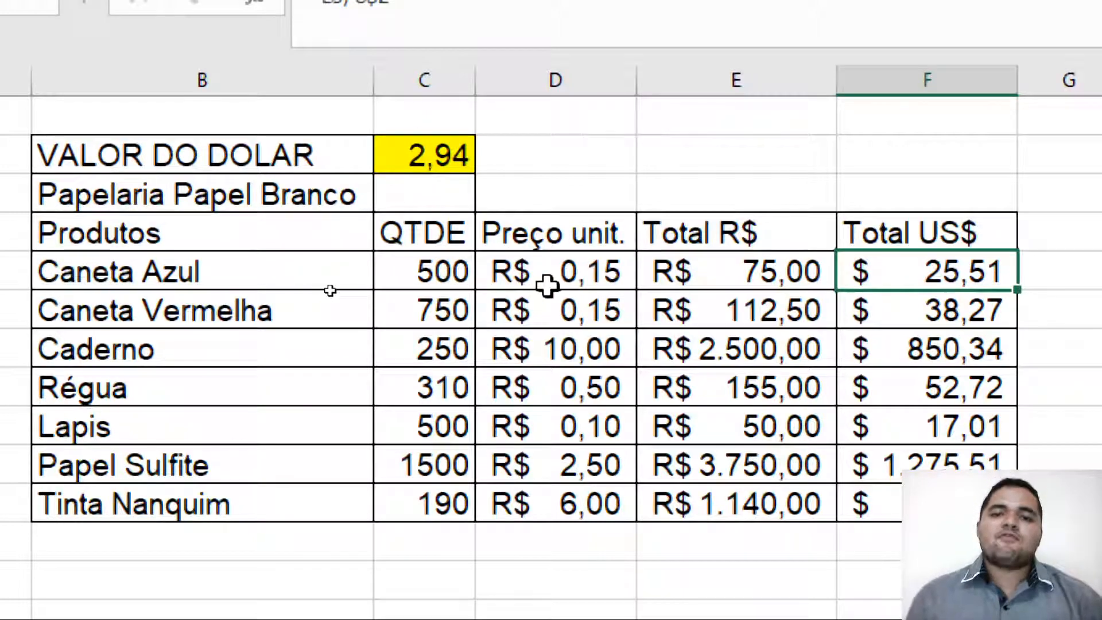
- Fill the Caneta Azul Total R$ formula down through the Tinta Nanquim row and review the pens' quantity and unit price cells and the dollar rate
{"action": "left_click", "coordinate": [721, 255]}
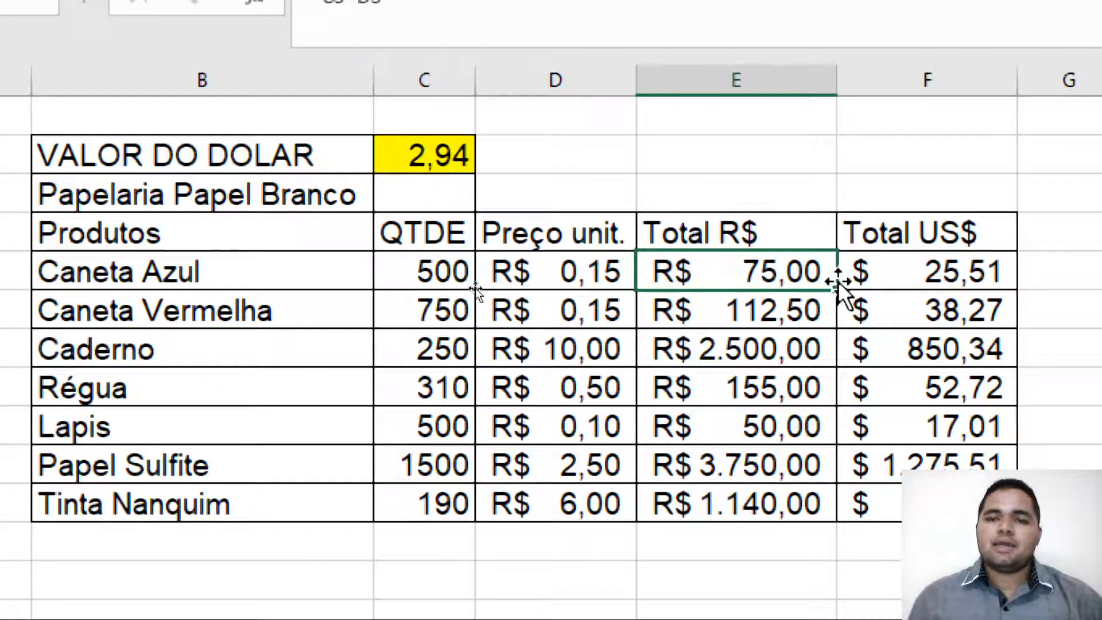
{"action": "left_click_drag", "start_coordinate": [841, 291], "coordinate": [837, 520]}
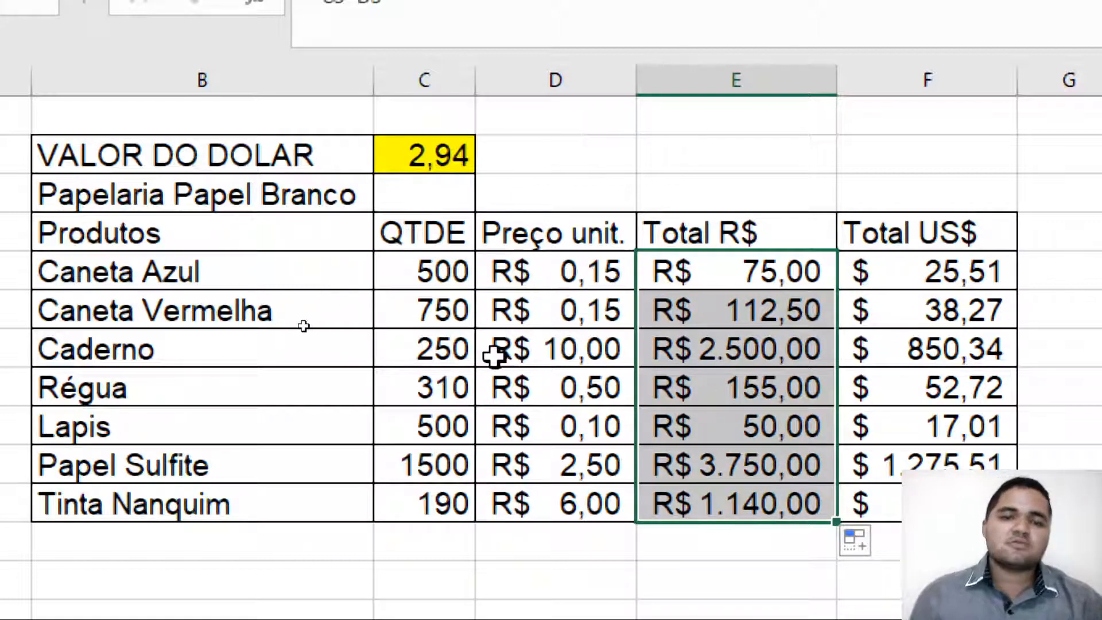
{"action": "left_click", "coordinate": [442, 264]}
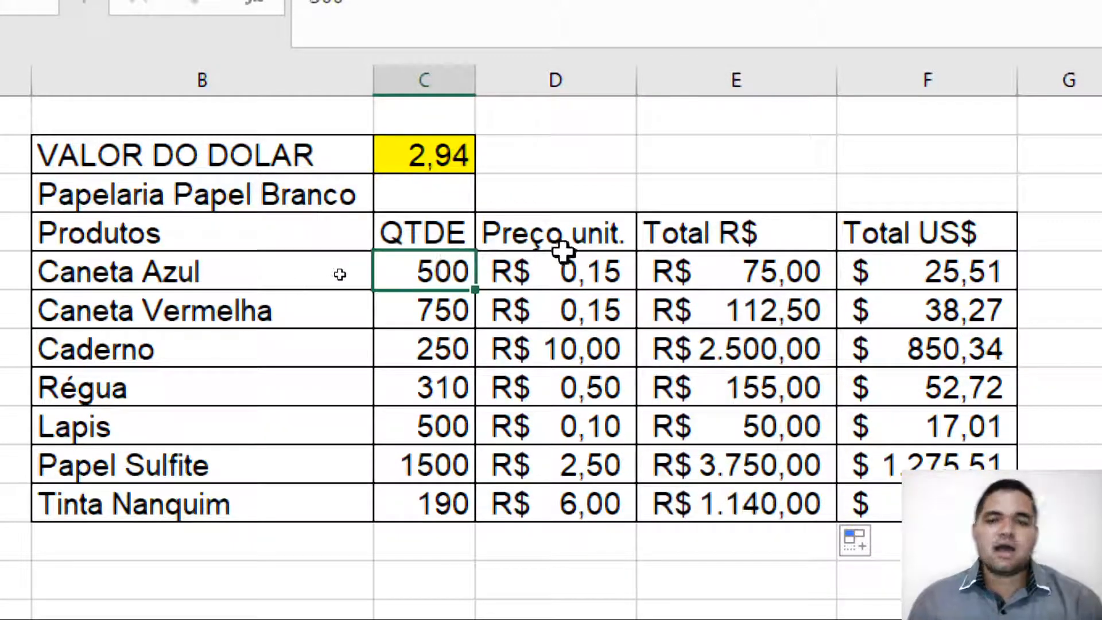
{"action": "left_click", "coordinate": [515, 264]}
{"action": "left_click", "coordinate": [423, 310]}
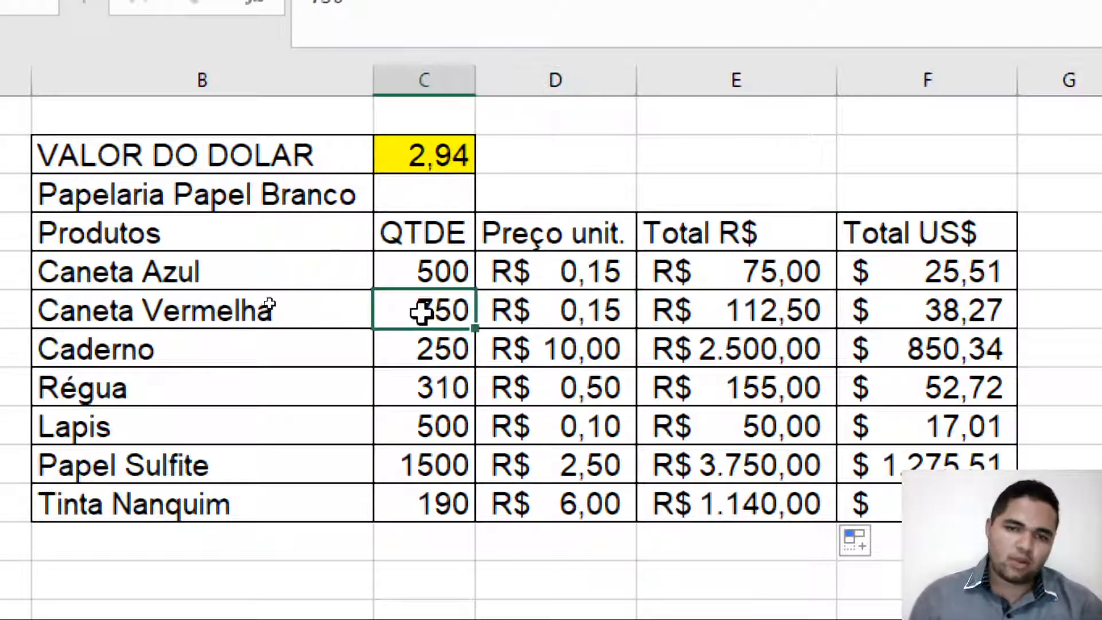
{"action": "left_click", "coordinate": [569, 310]}
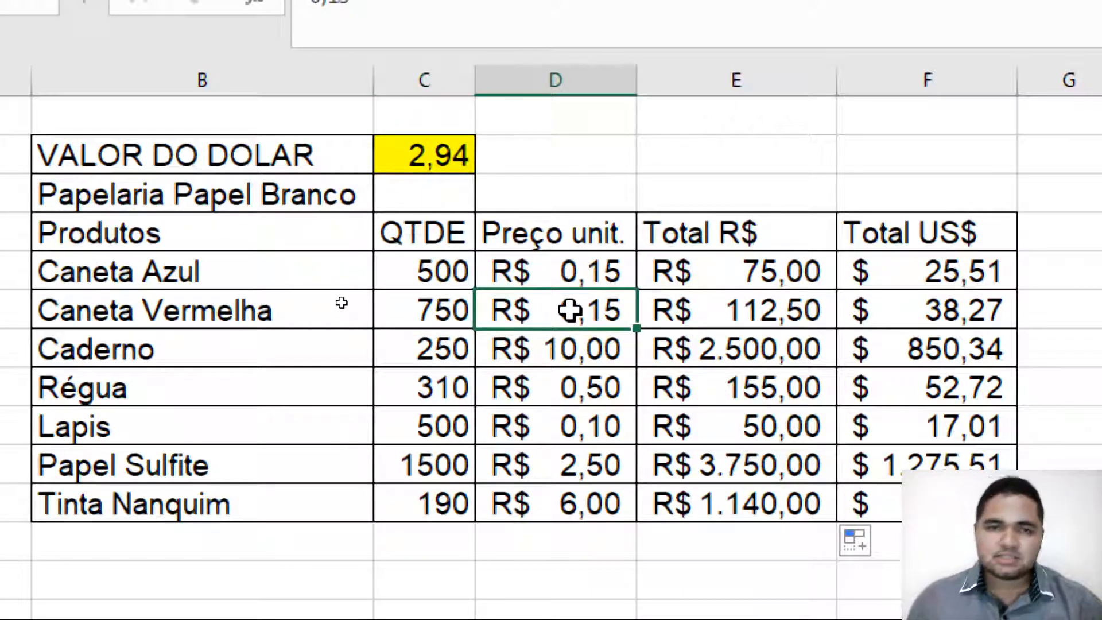
{"action": "left_click", "coordinate": [430, 152]}
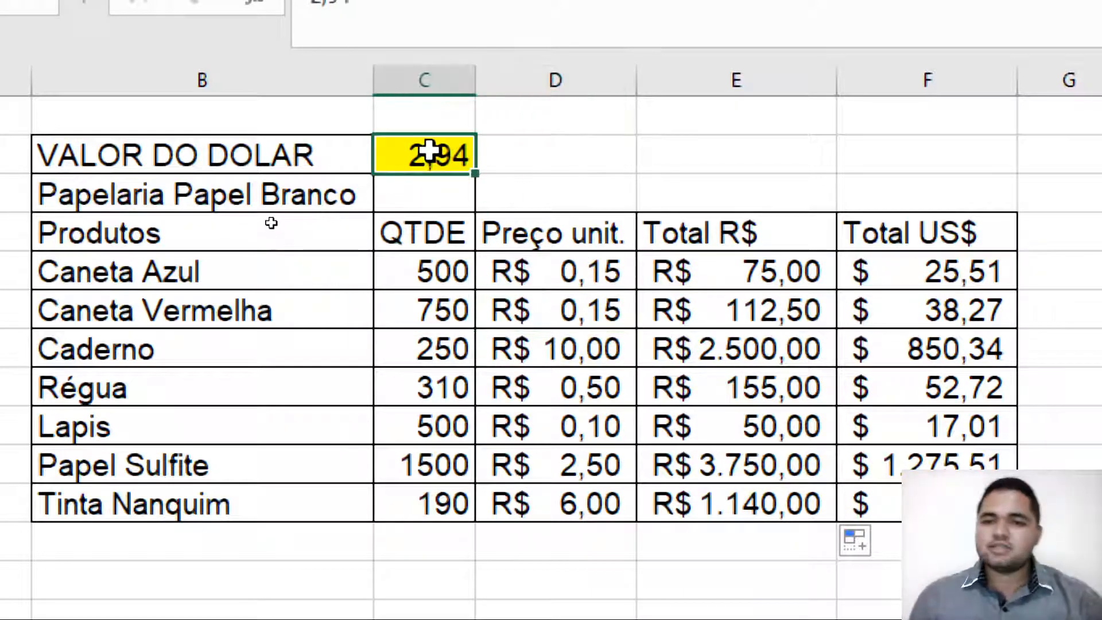